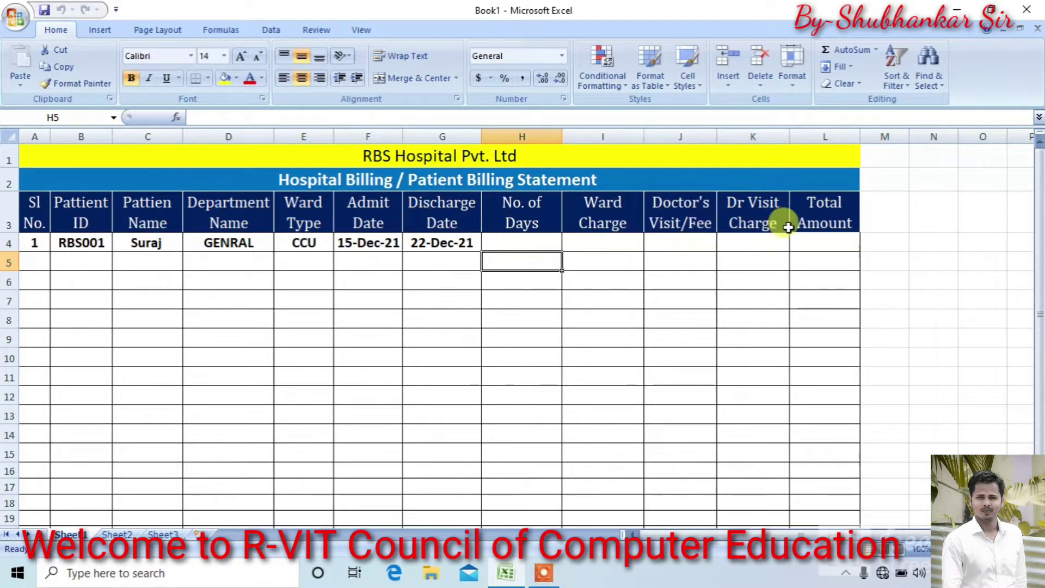
Number the serial column 1 to 7 in A4:A10 using Fill Series
click(37, 243)
text(1)
key(ctrl+Return)
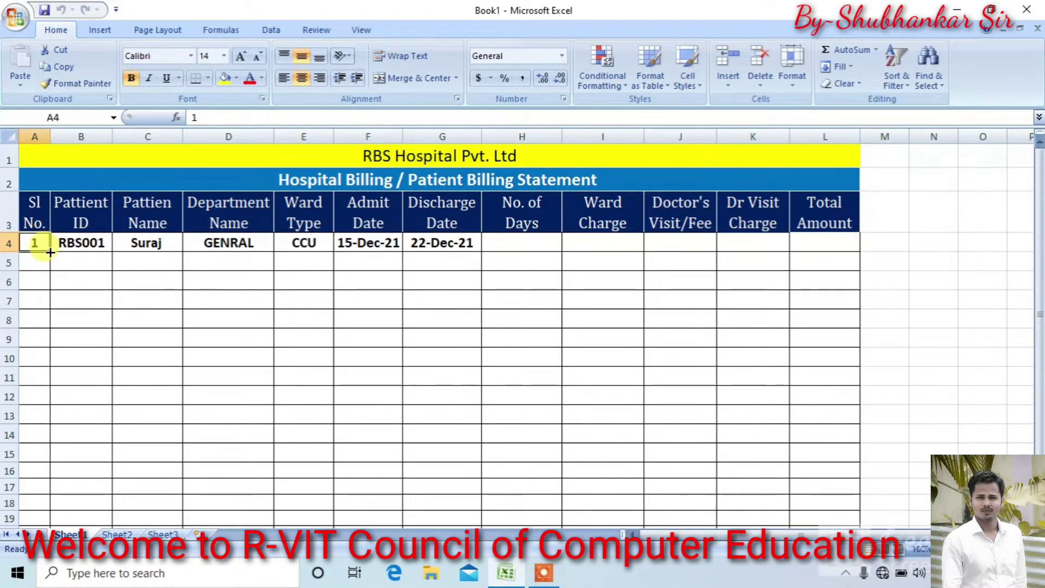
drag(50, 252, 44, 362)
click(73, 376)
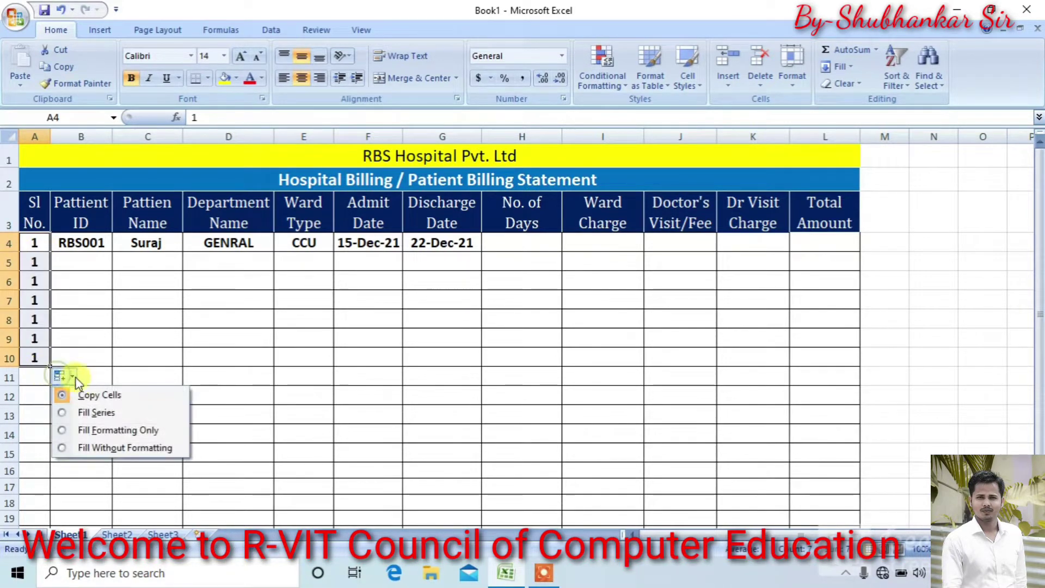
click(76, 413)
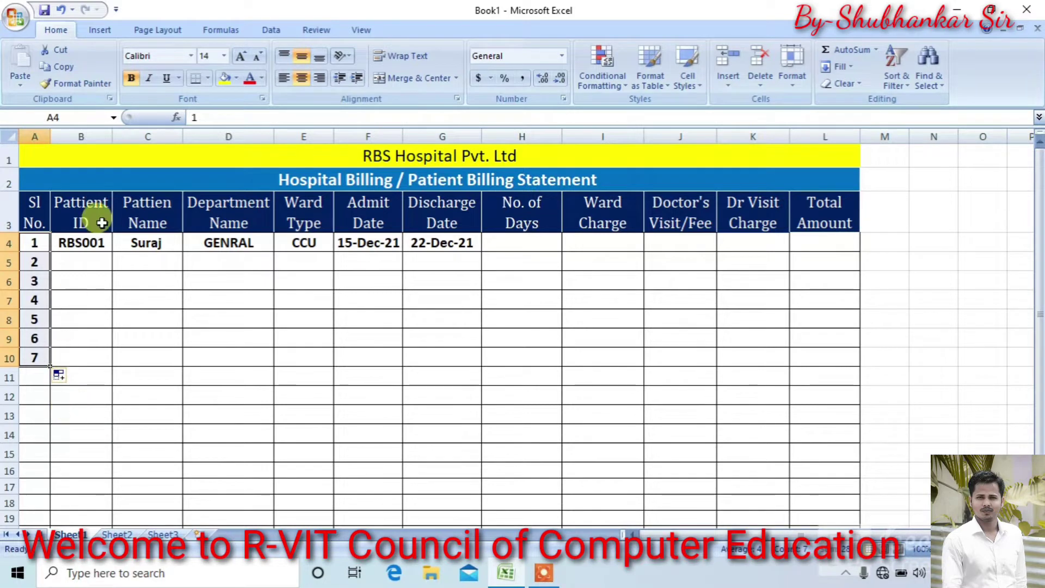
Extend the patient IDs from RBS001 down to RBS007 in row 10
click(95, 240)
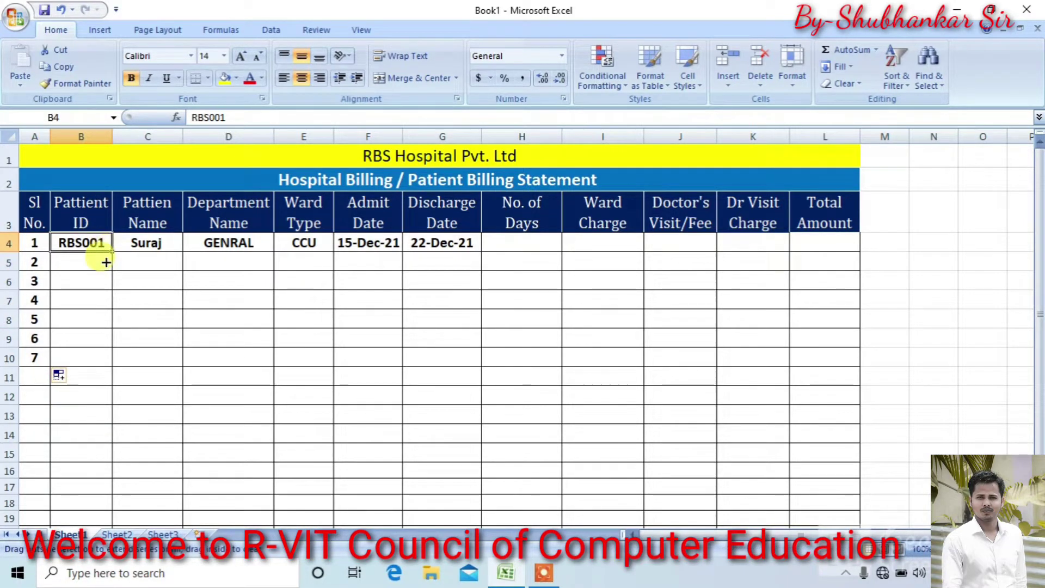
mouse_move(111, 254)
mouse_down()
mouse_move(97, 365)
mouse_move(112, 368)
mouse_up()
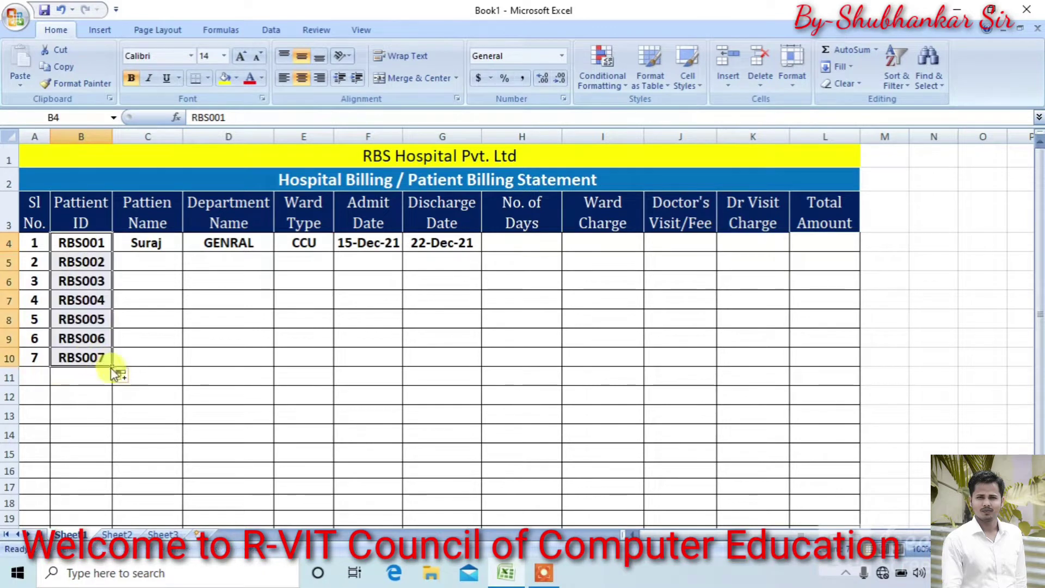
click(122, 375)
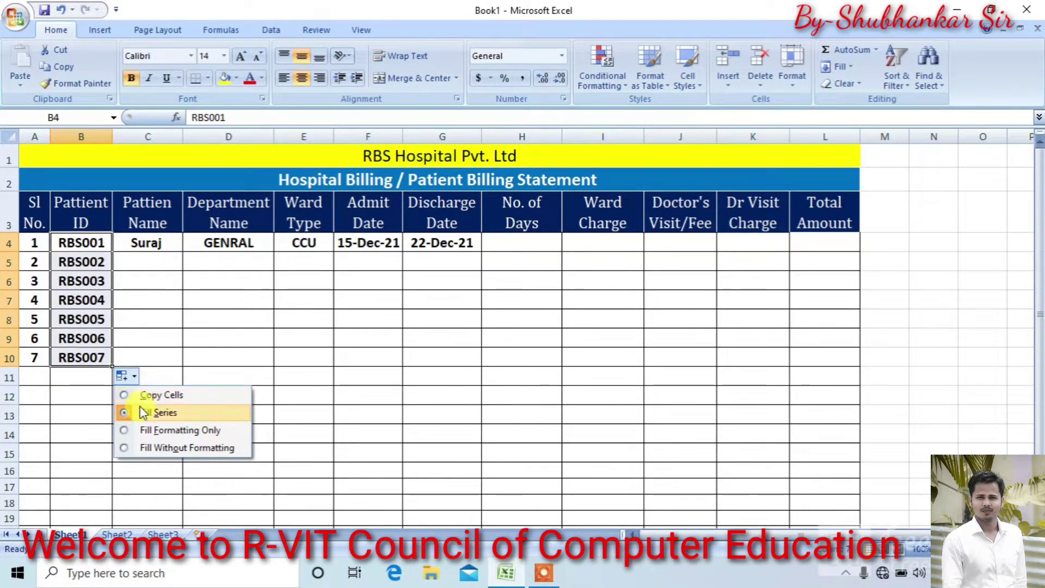
click(154, 260)
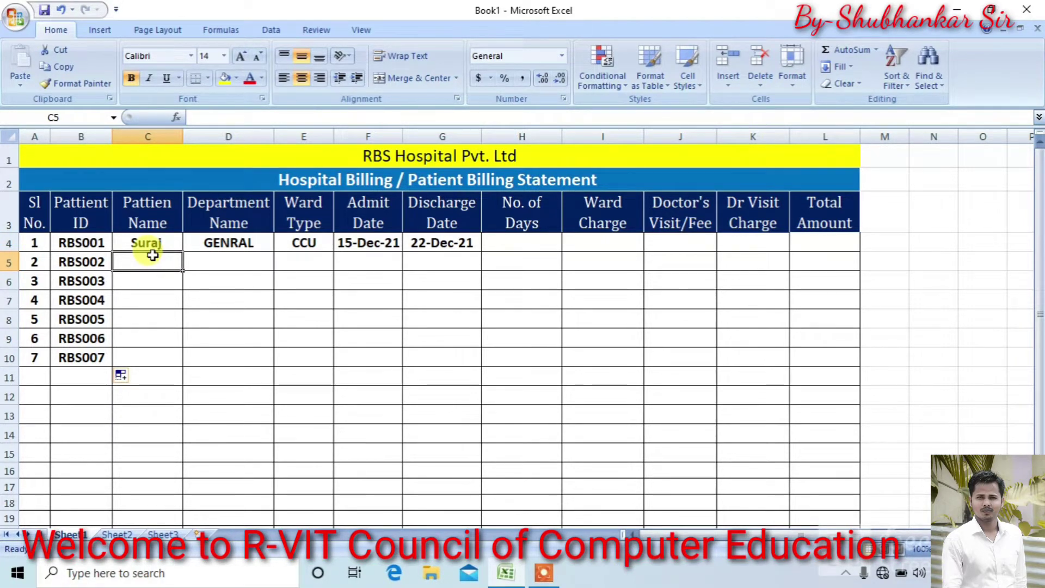
Enter =(G4-F4)+1 in H4 so the first patient's stay shows 8 days
click(501, 244)
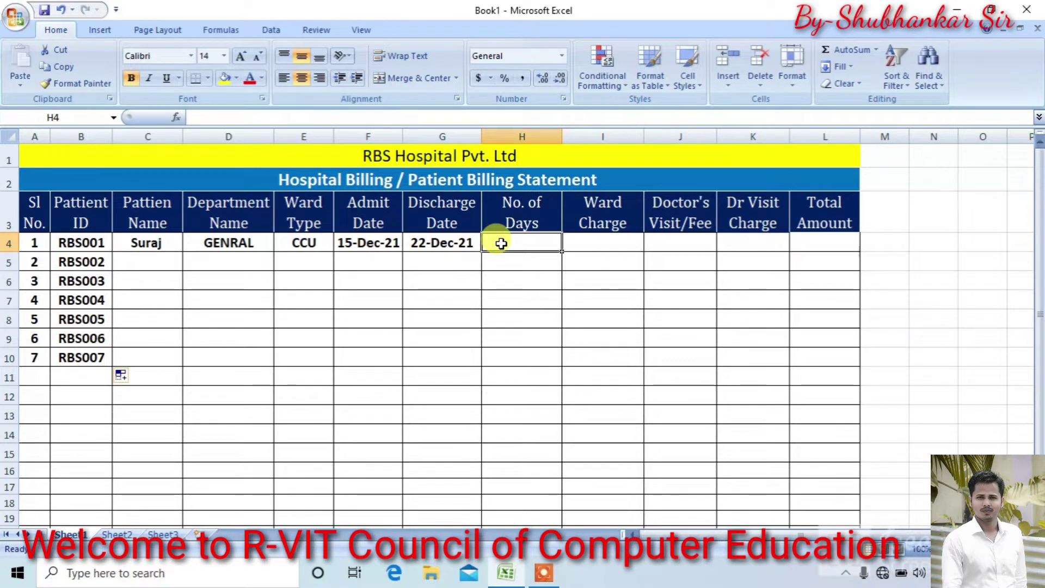
text(=)
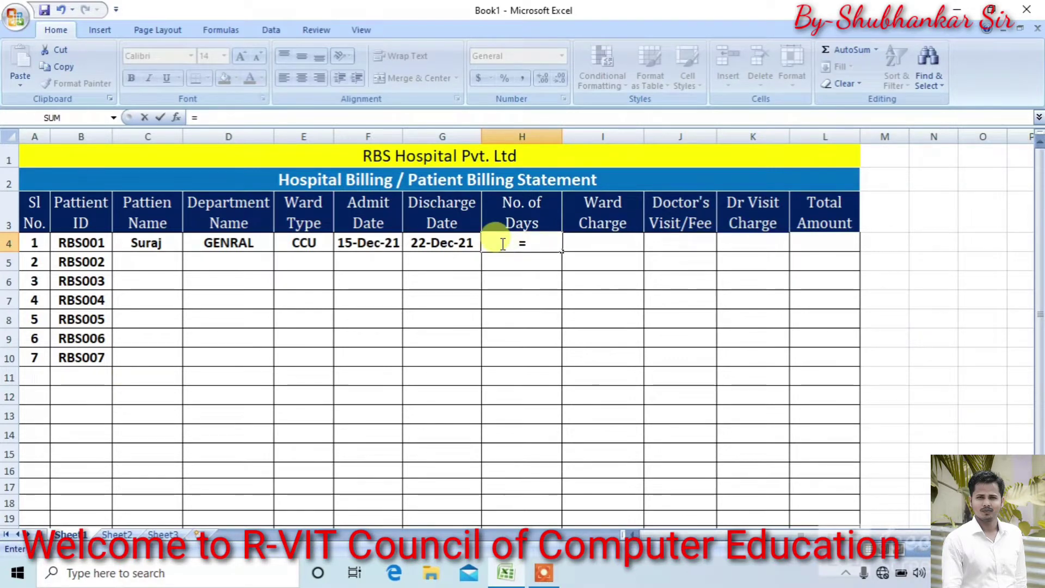
click(544, 573)
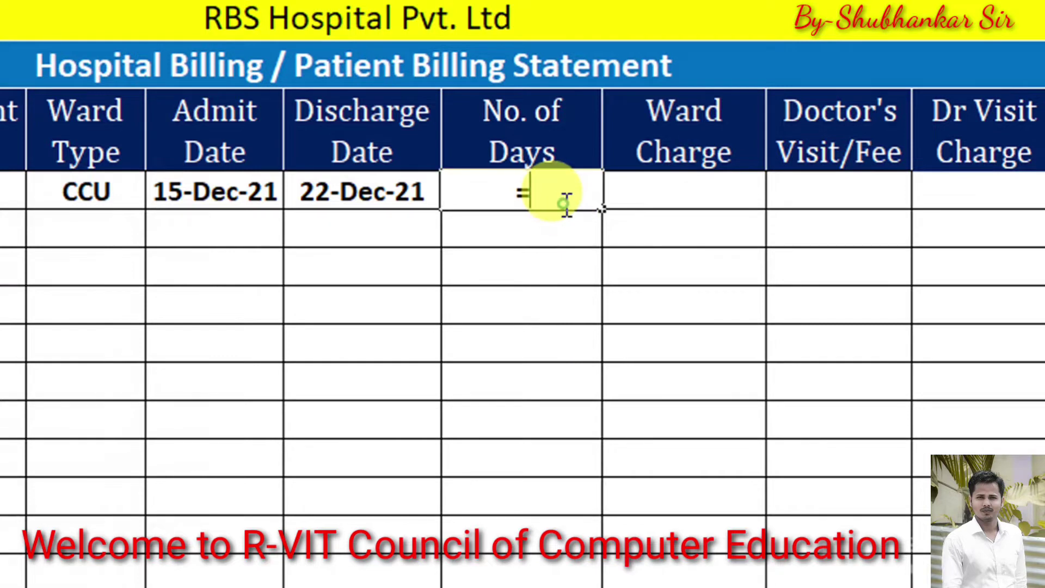
click(416, 191)
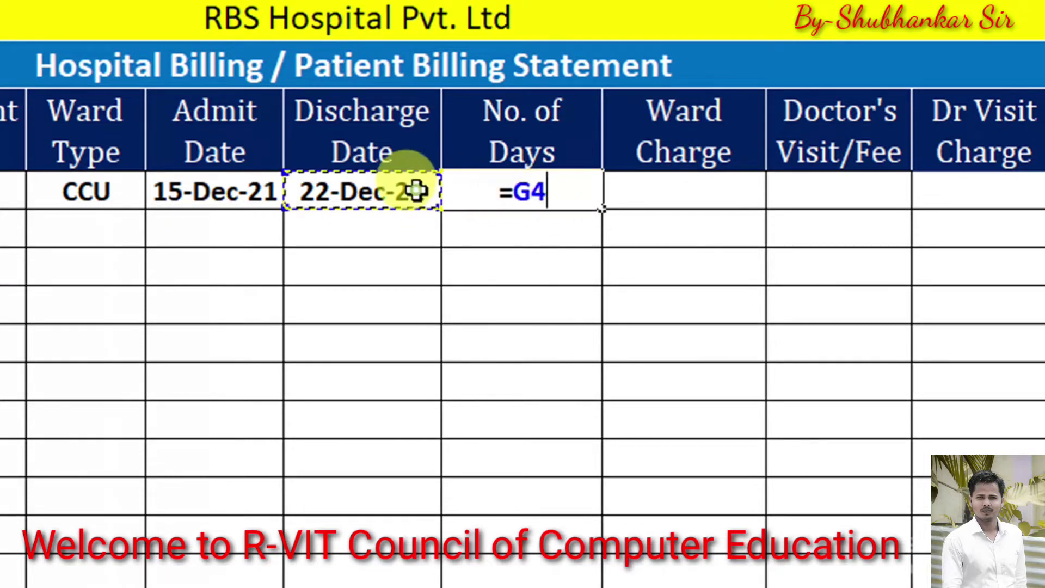
key(BackSpace)
key(BackSpace)
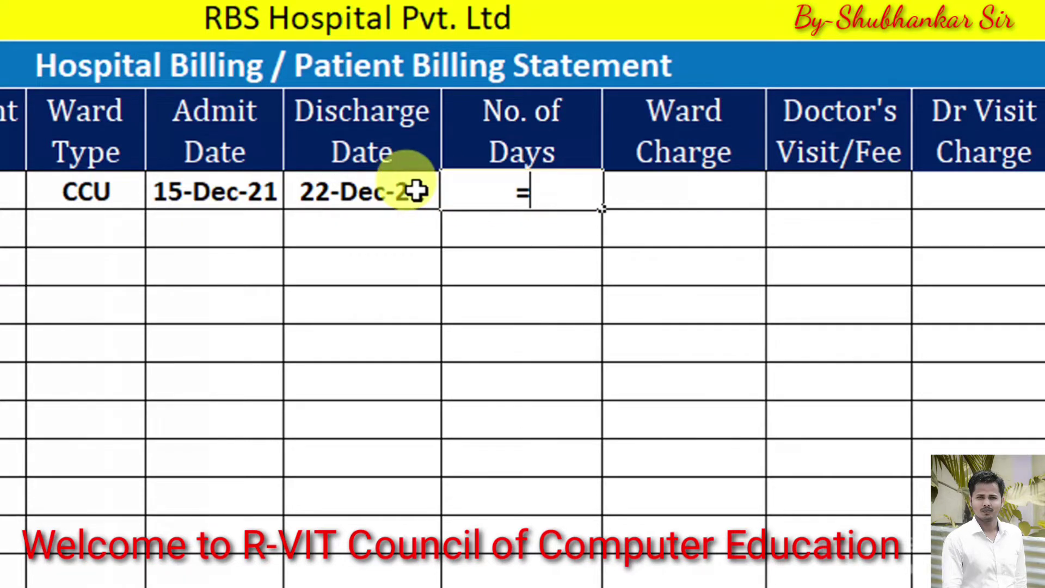
text(()
click(397, 190)
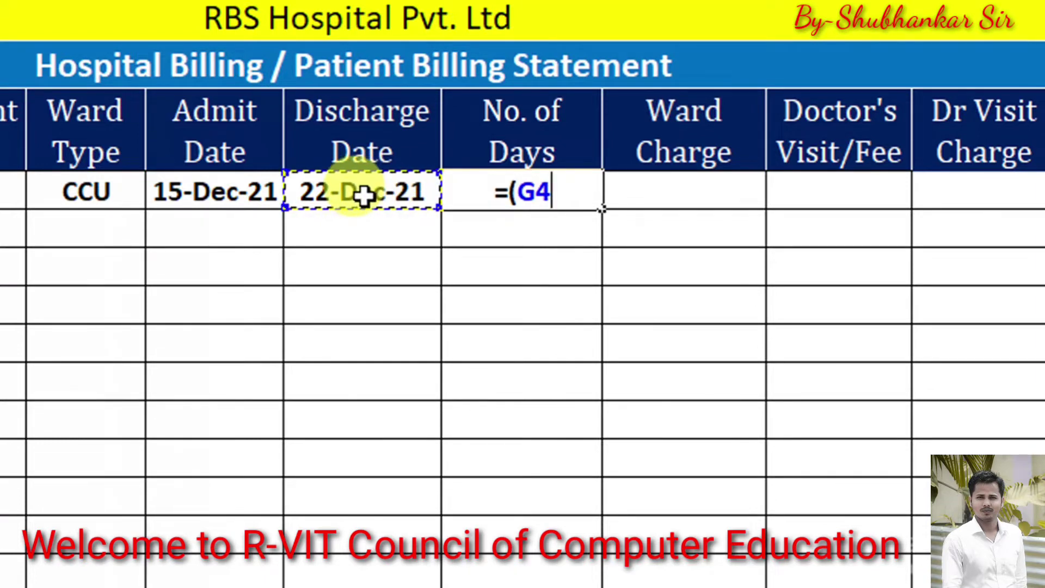
text(-)
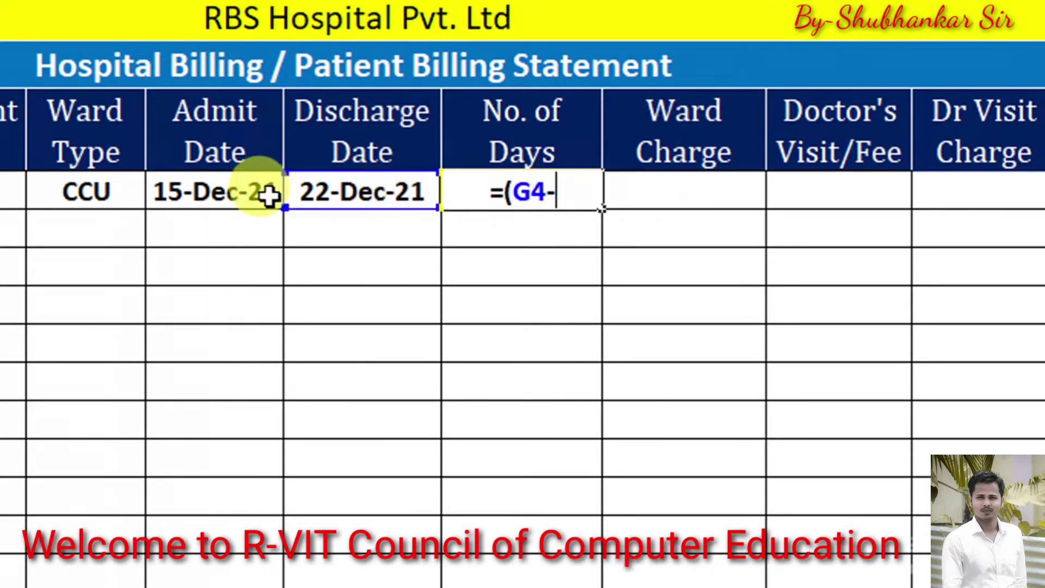
click(235, 196)
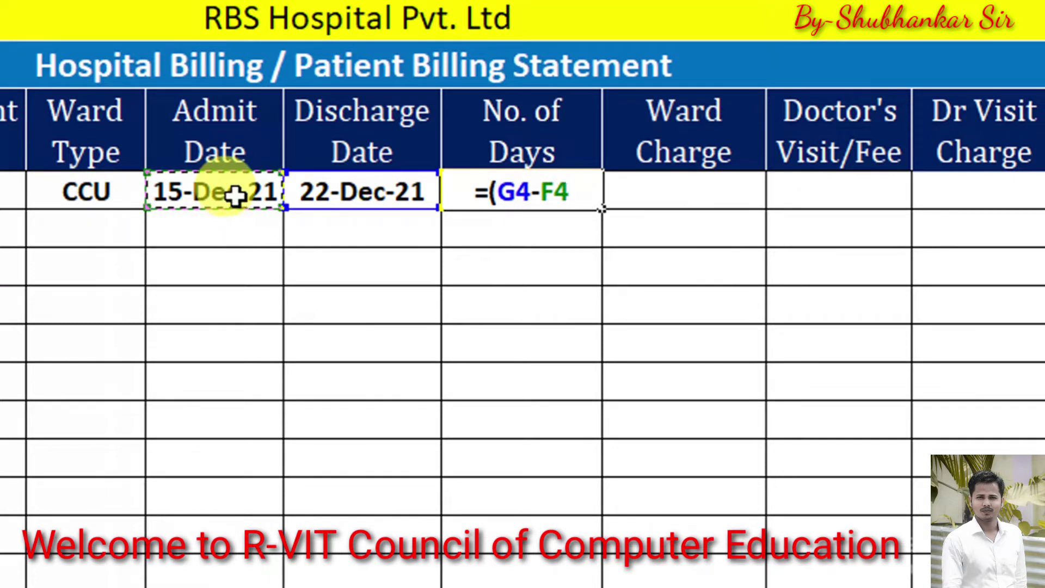
text()+)
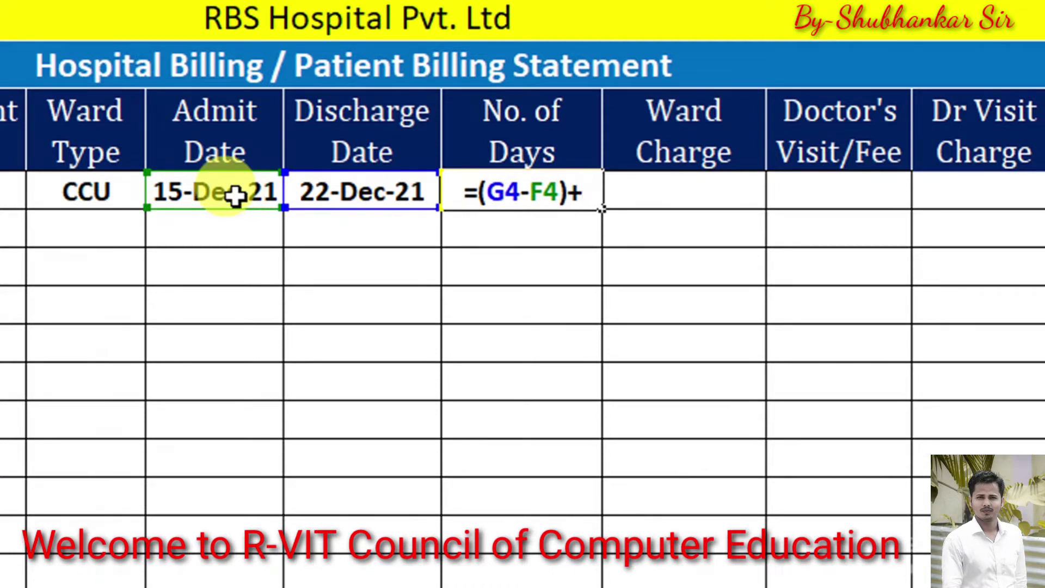
text(1)
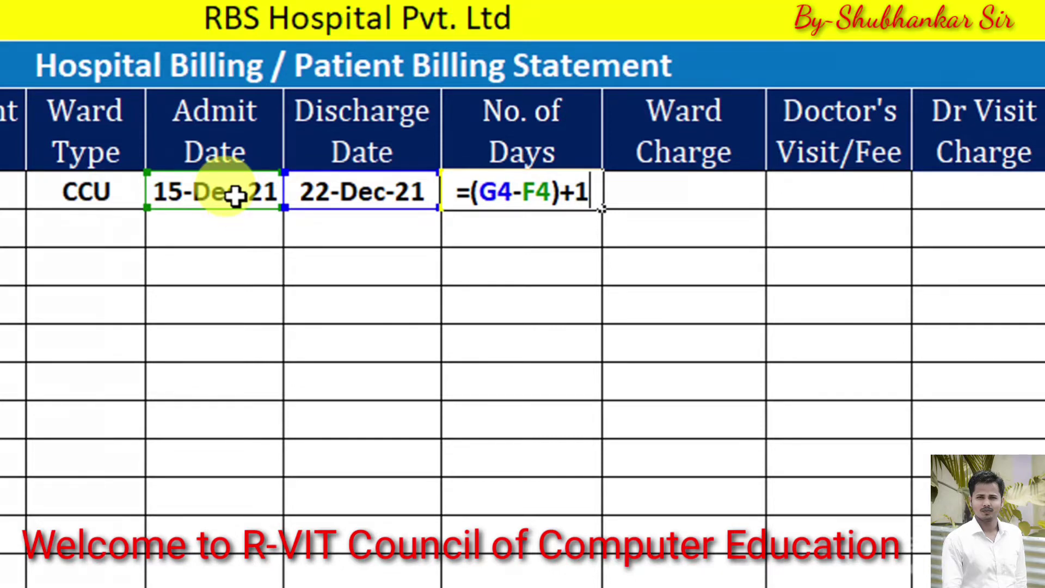
key(Return)
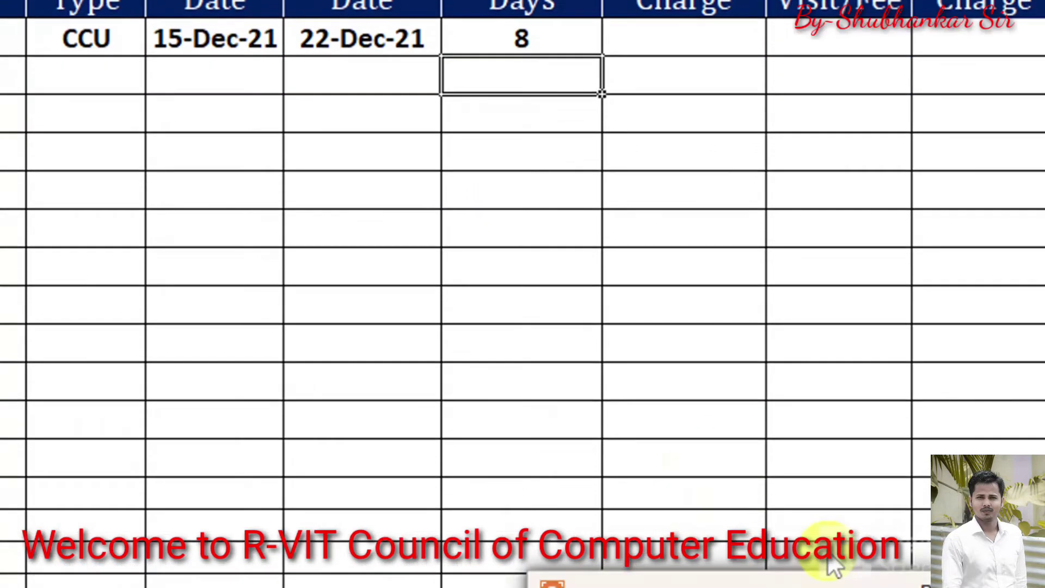
Fill admit dates 15-Dec-21 to 21-Dec-21 and discharge dates 22-Dec-21 to 28-Dec-21 through row 10
click(783, 411)
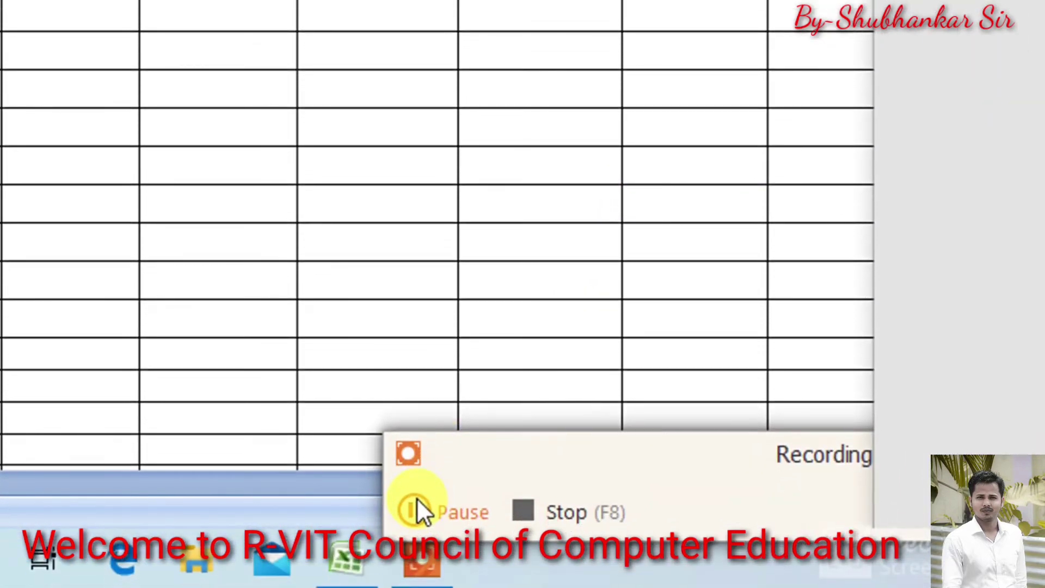
click(545, 546)
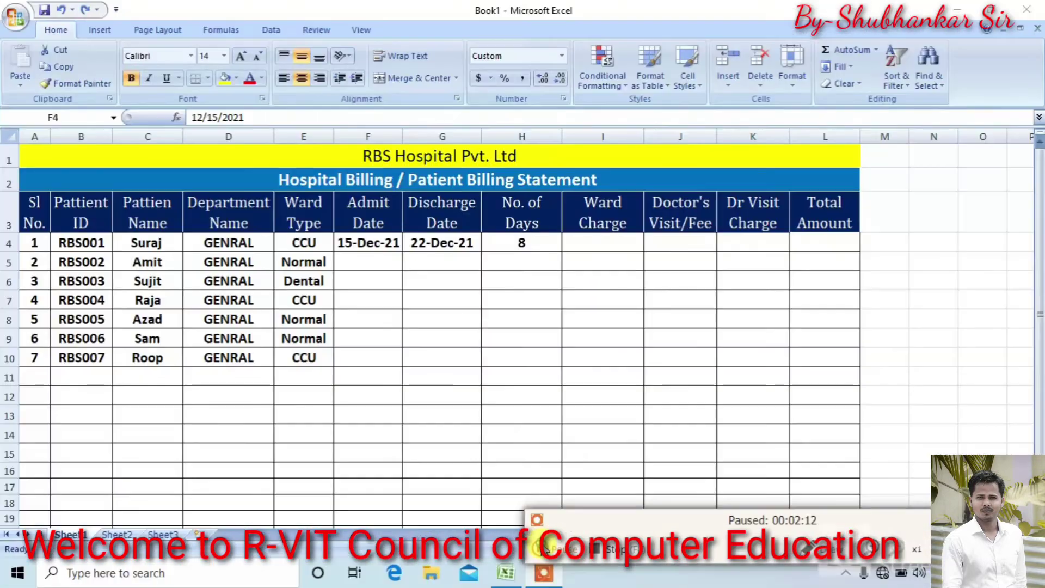
click(538, 548)
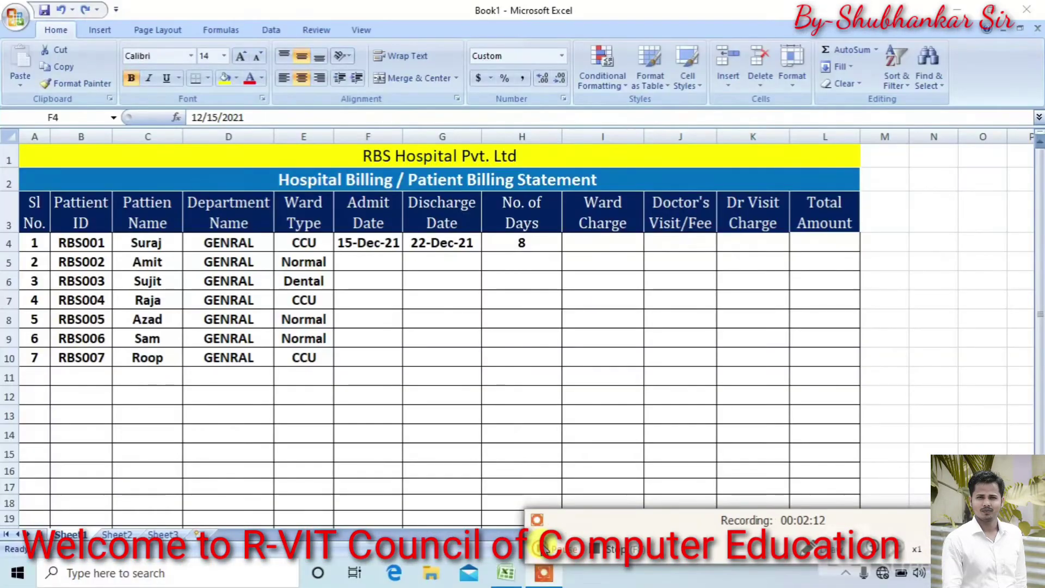
click(371, 240)
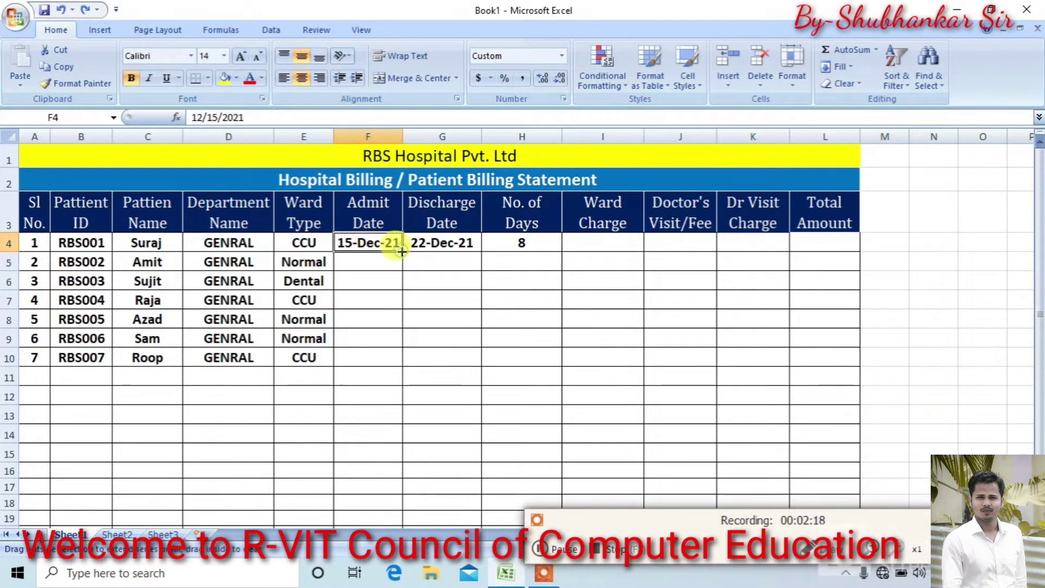
drag(401, 252, 392, 358)
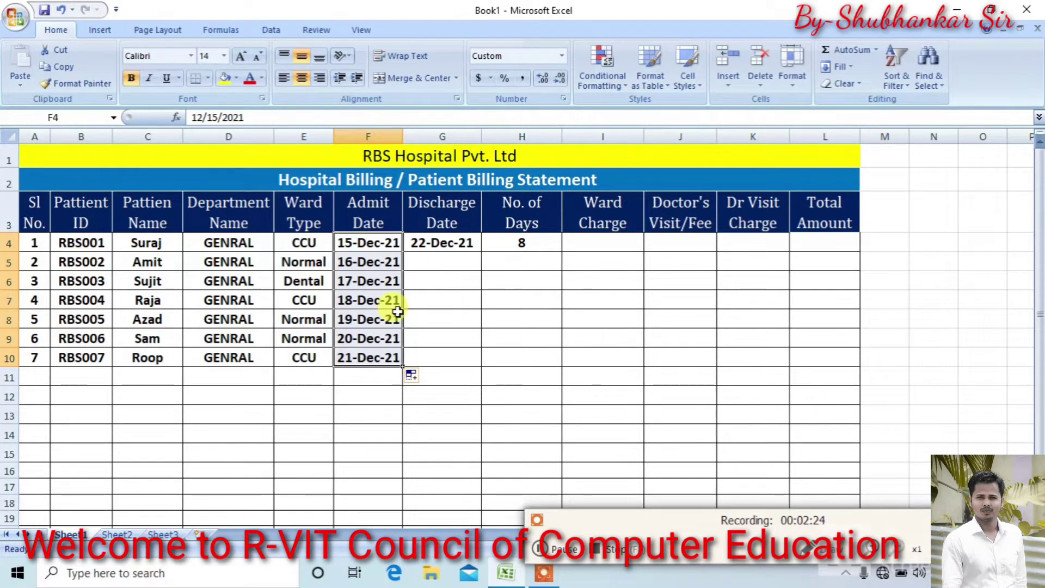
click(456, 244)
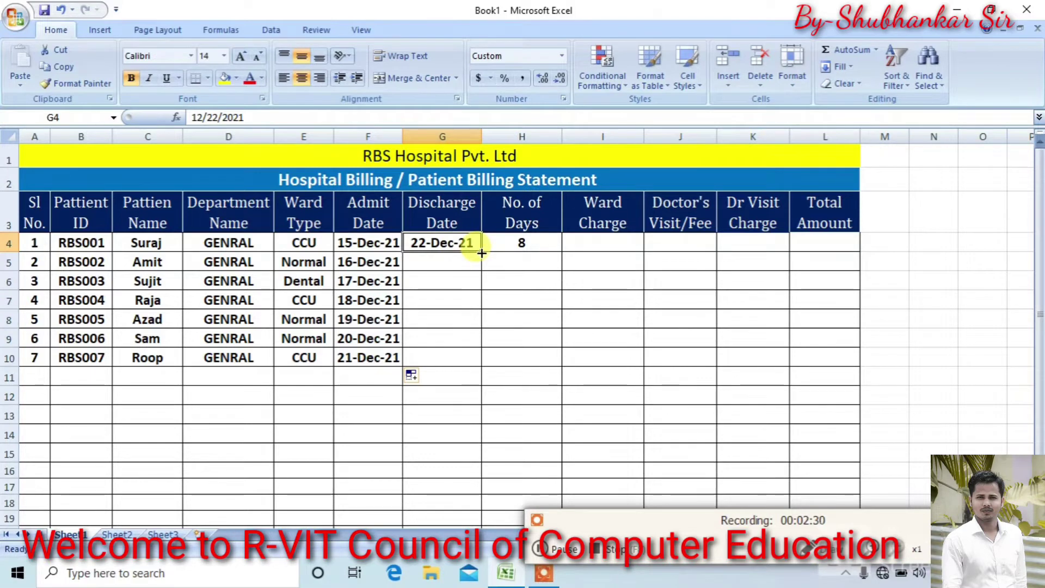
drag(482, 252, 475, 356)
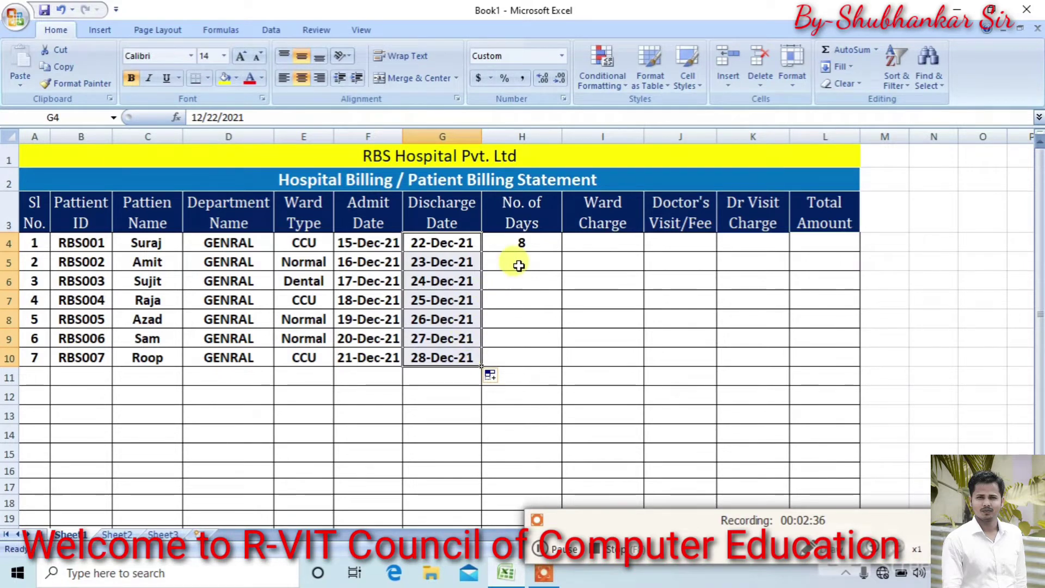
Copy the =(G4-F4)+1 days formula from H4 down to H10
click(525, 245)
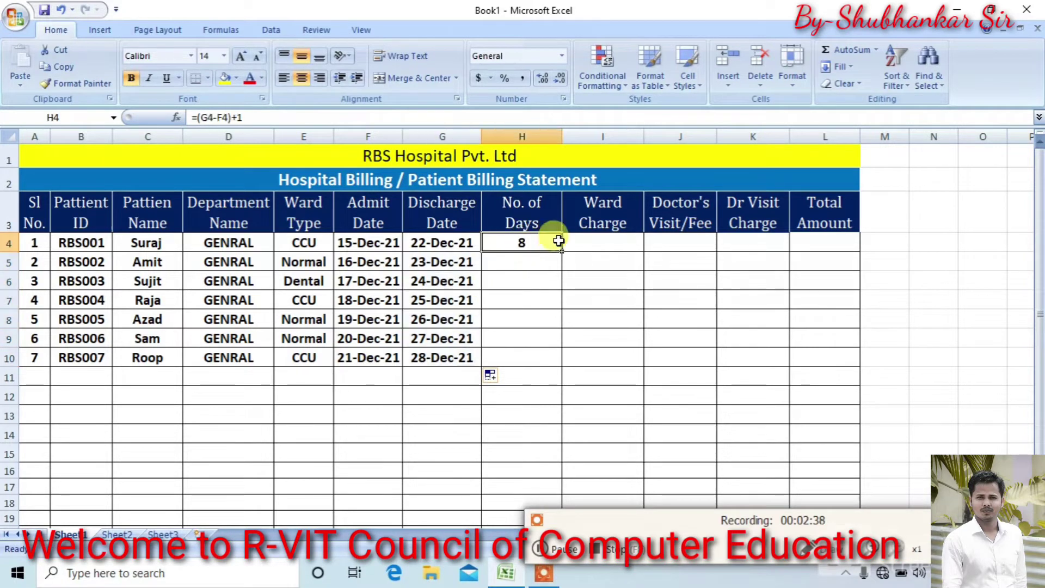
double_click(544, 244)
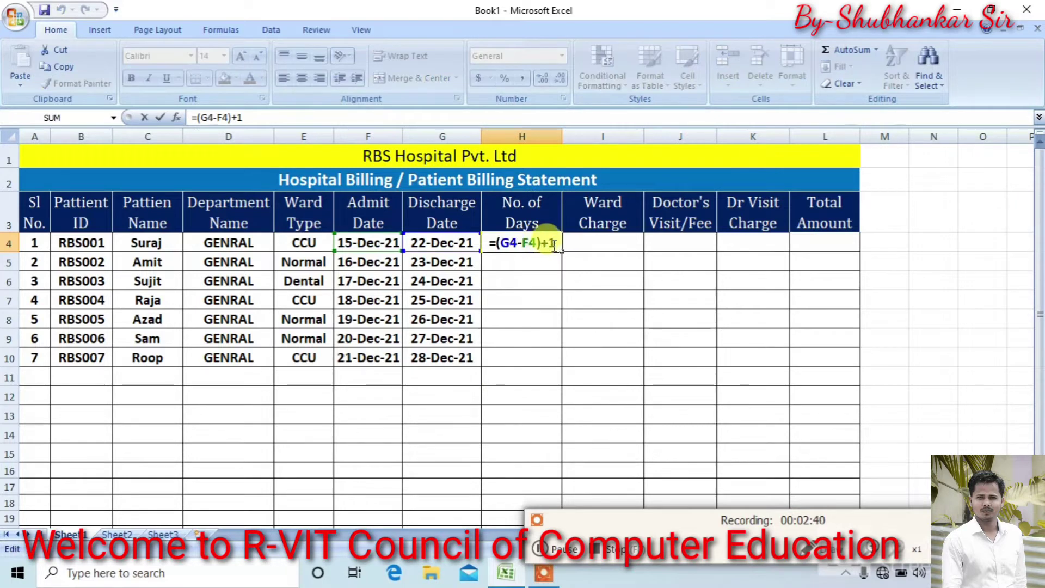
key(Escape)
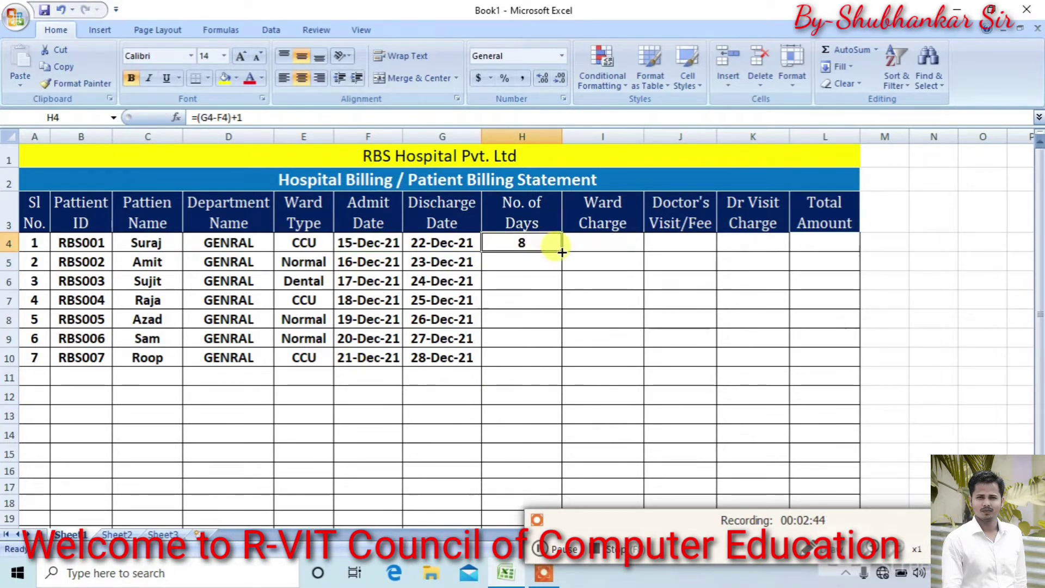
drag(561, 251, 555, 354)
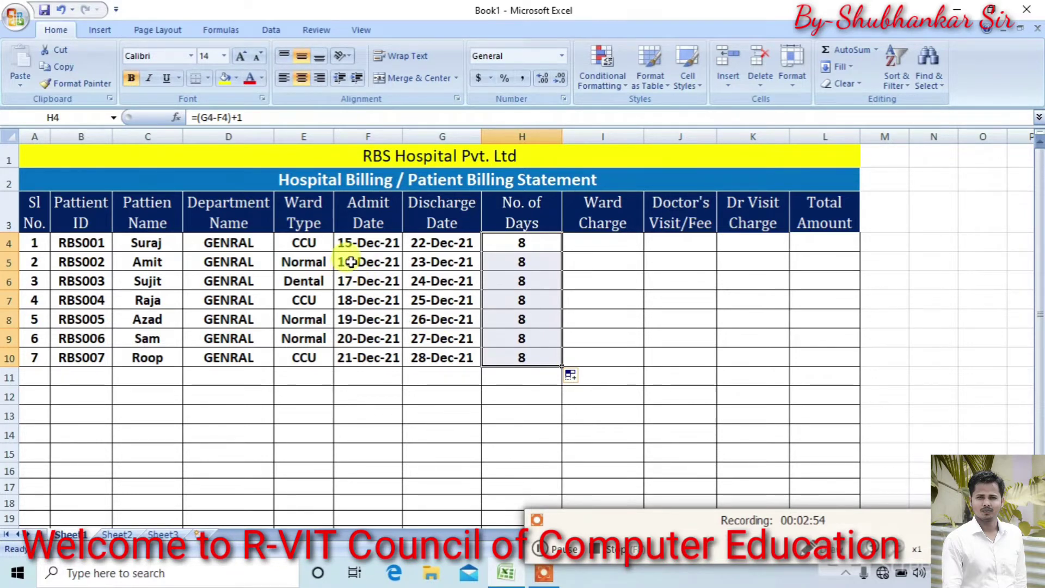
double_click(351, 262)
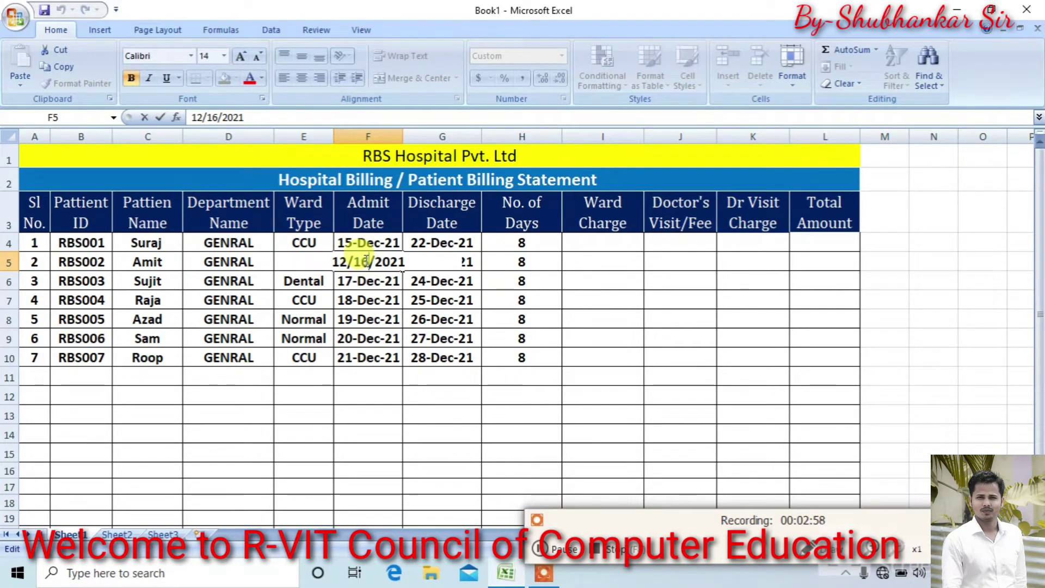
Change the second and third patients' admit dates to 20-Dec-21
key(BackSpace)
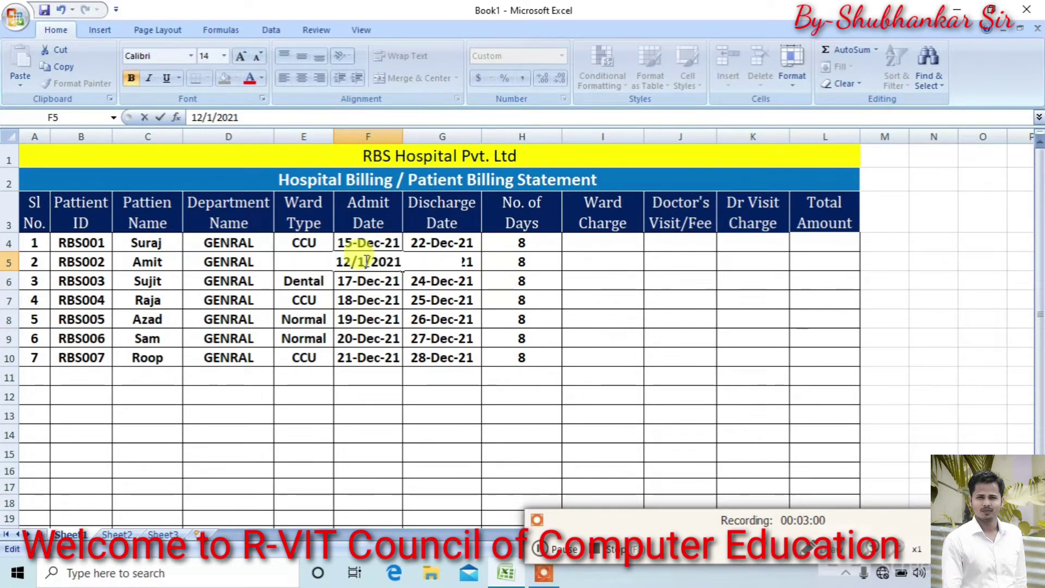
key(BackSpace)
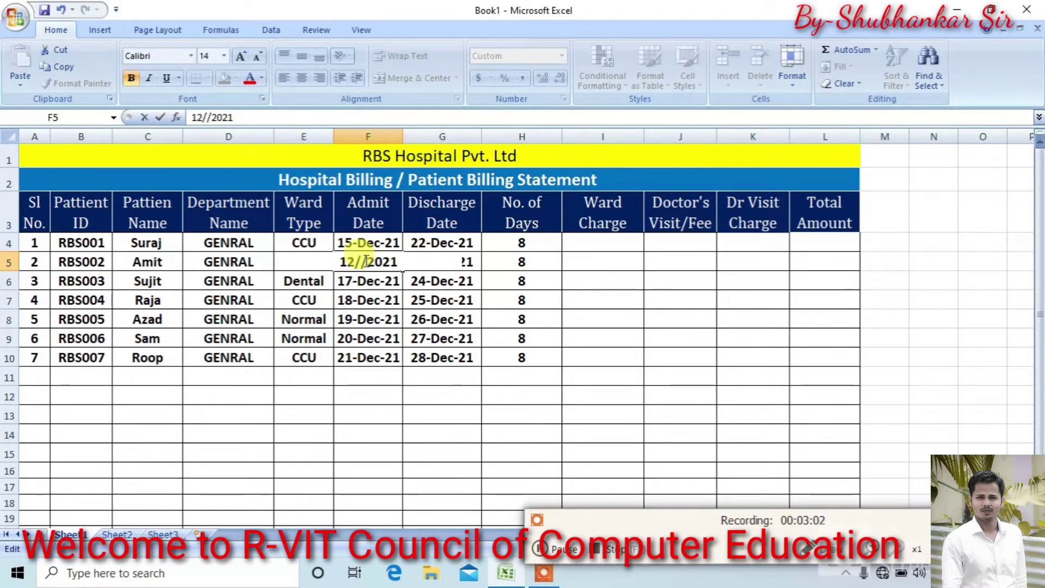
text(20)
click(380, 322)
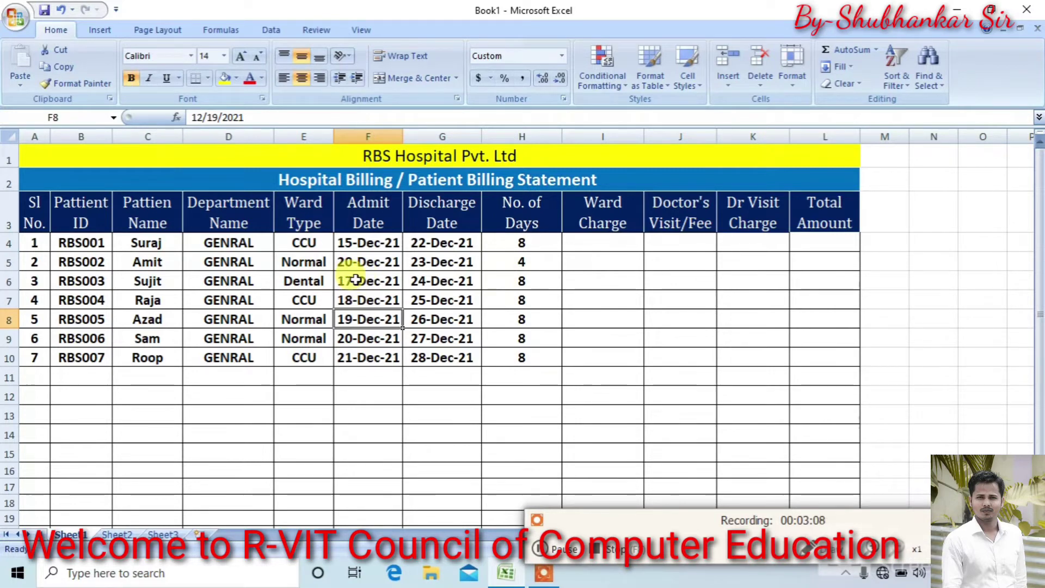
double_click(349, 280)
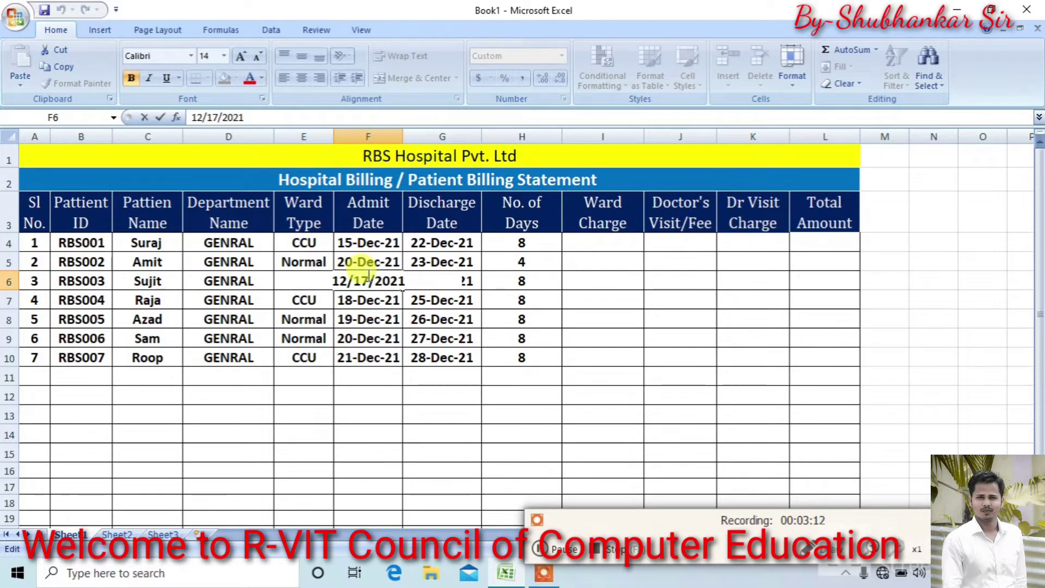
key(BackSpace)
key(BackSpace)
text(2)
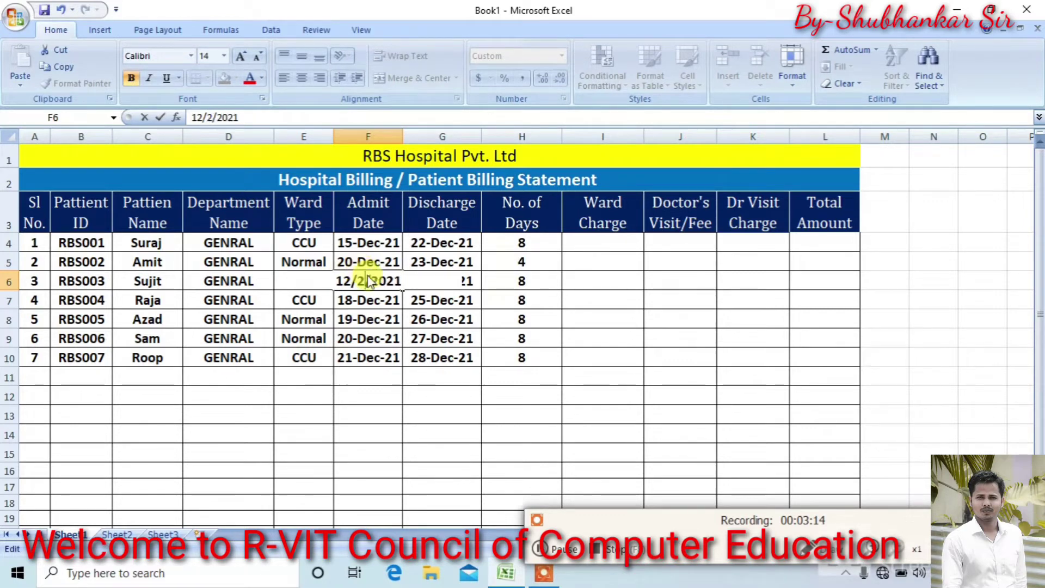
text(0)
click(401, 318)
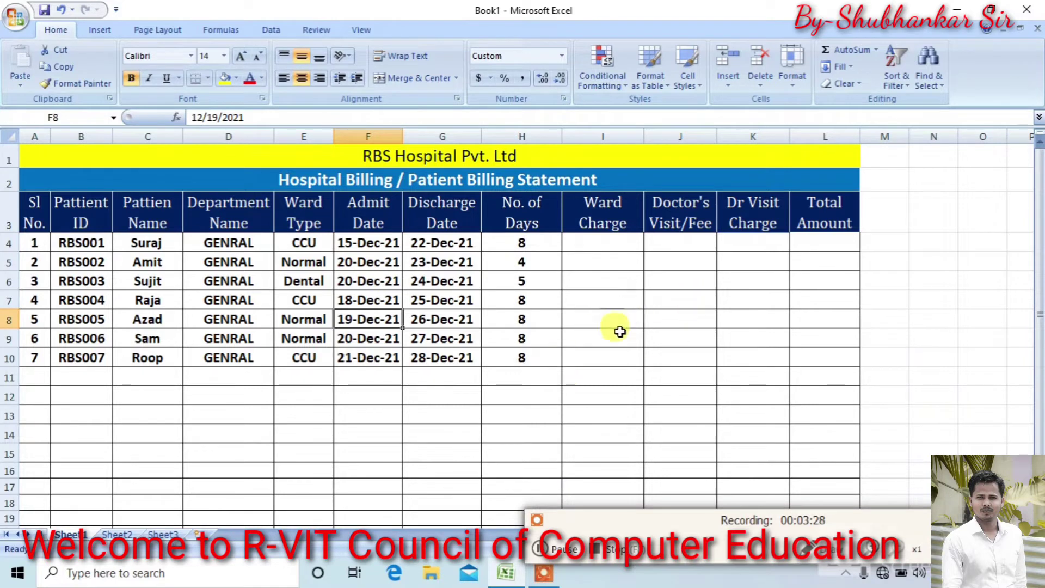
Enter 500 as the first patient's Ward Charge in I4
click(547, 548)
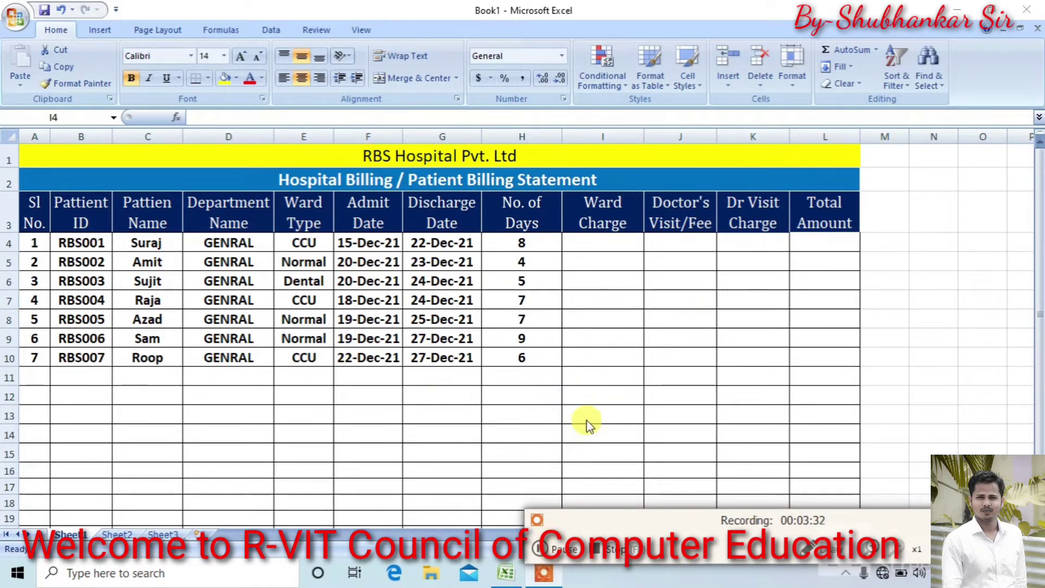
click(591, 248)
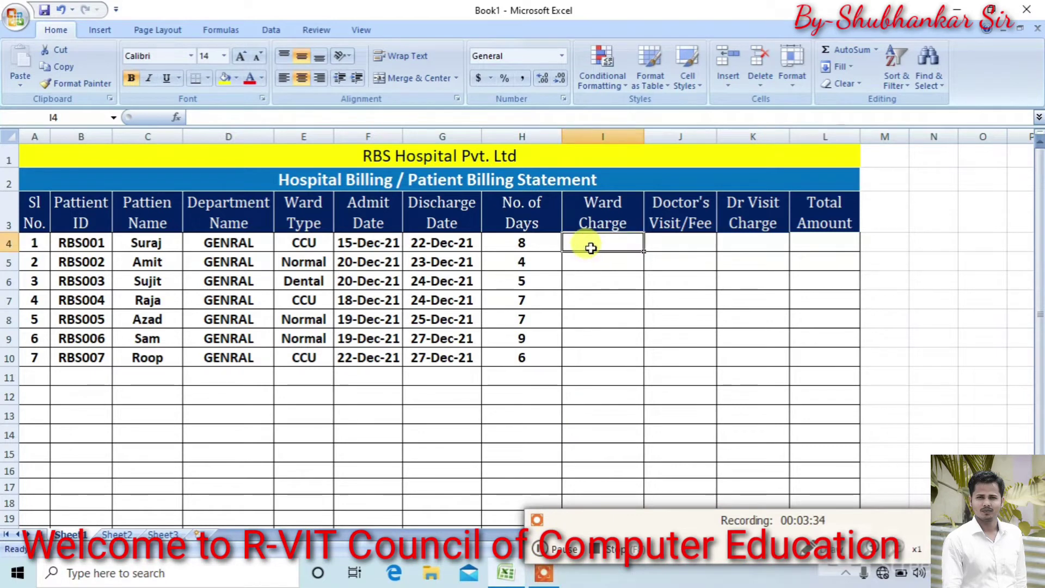
text(500)
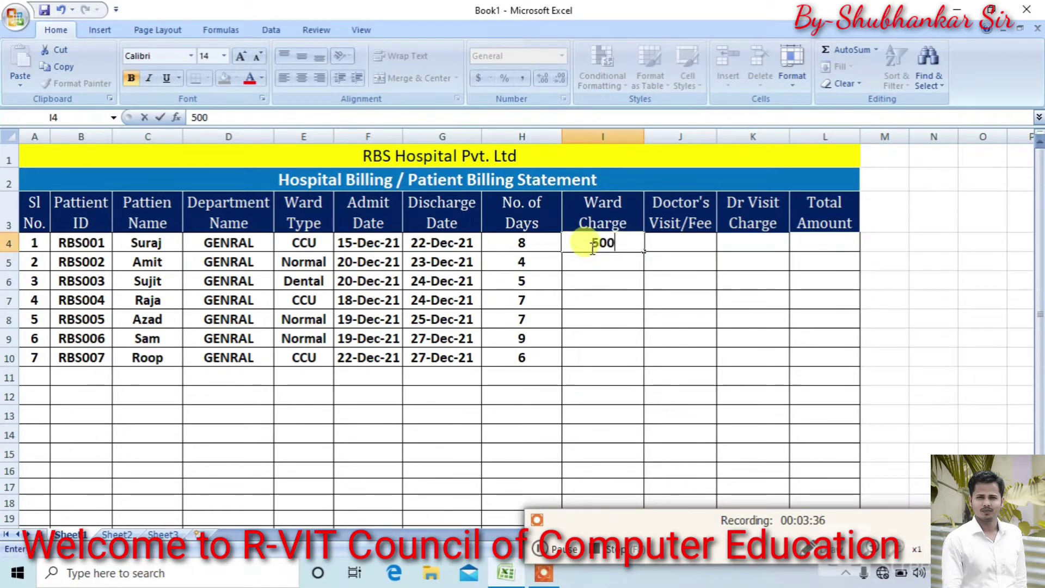
Enter Doctor's Fee 600 and visit count 2, with 500 and 600 filled through row 10
click(656, 242)
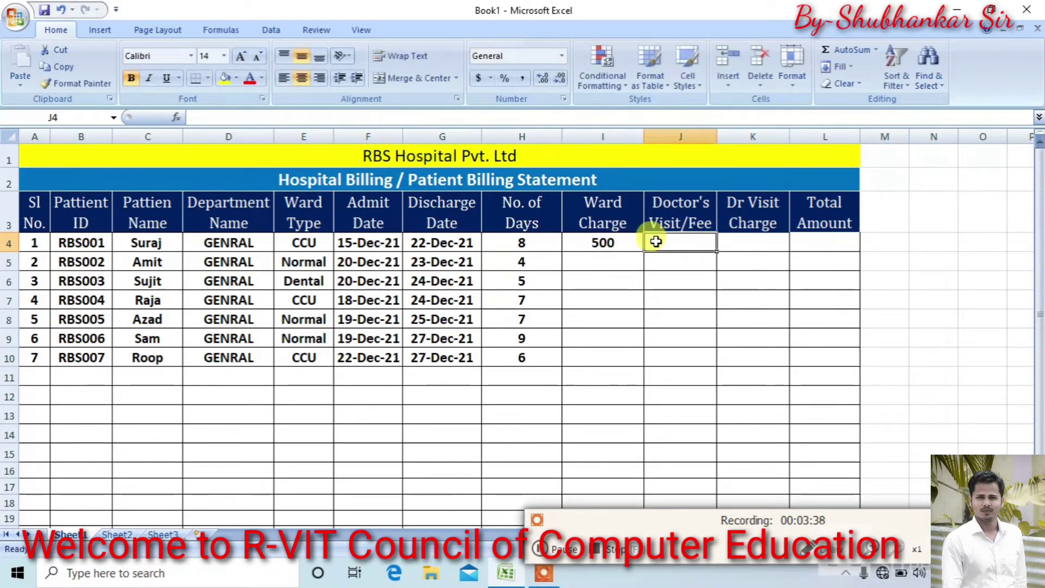
text(600)
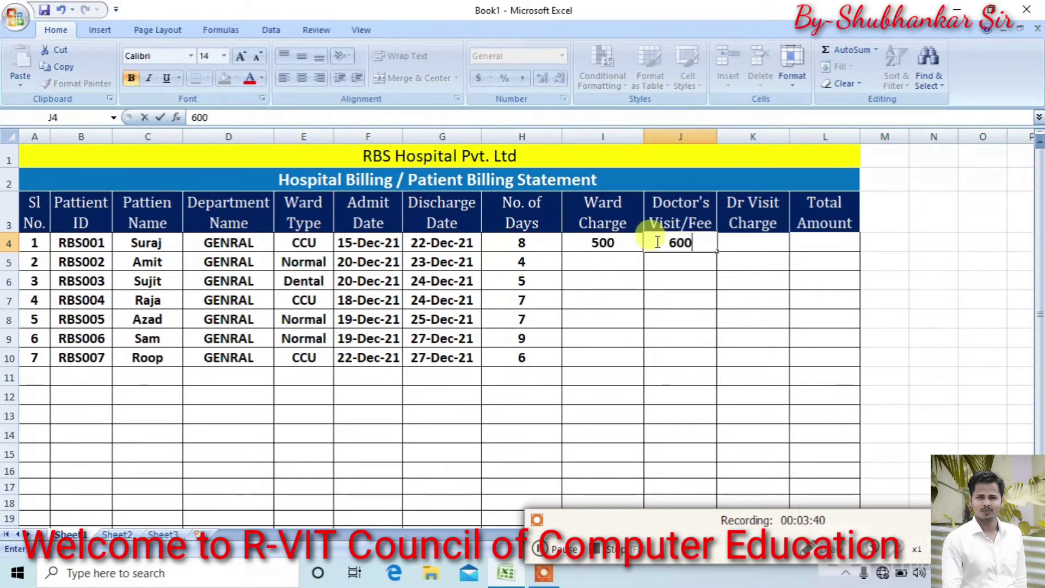
click(752, 243)
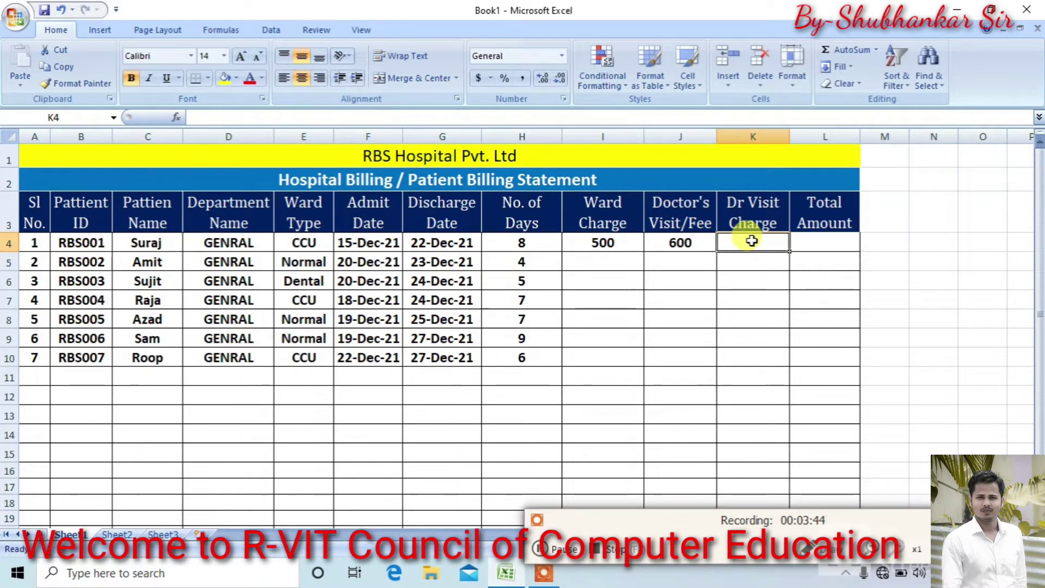
text(2)
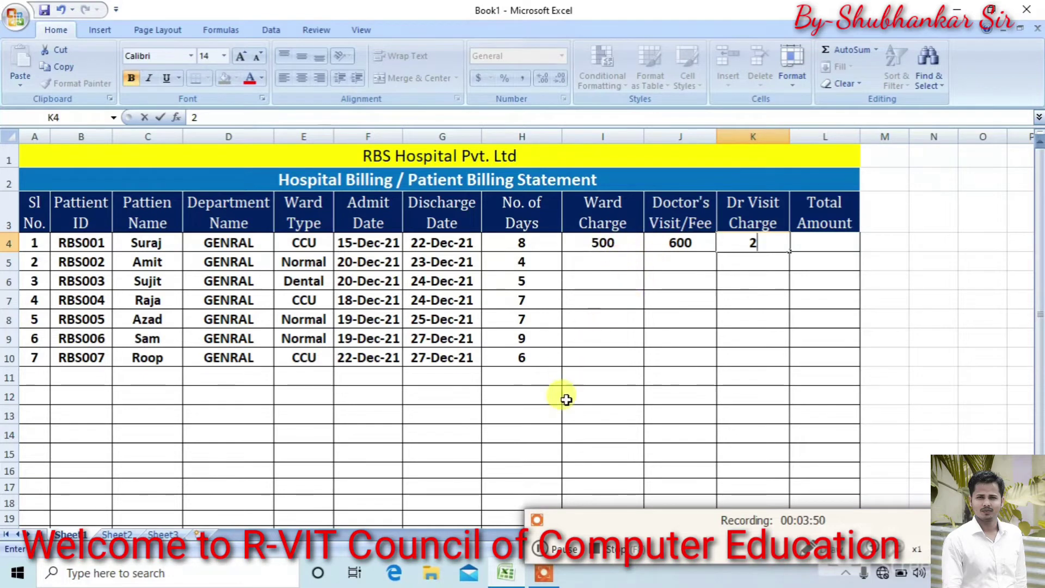
click(550, 551)
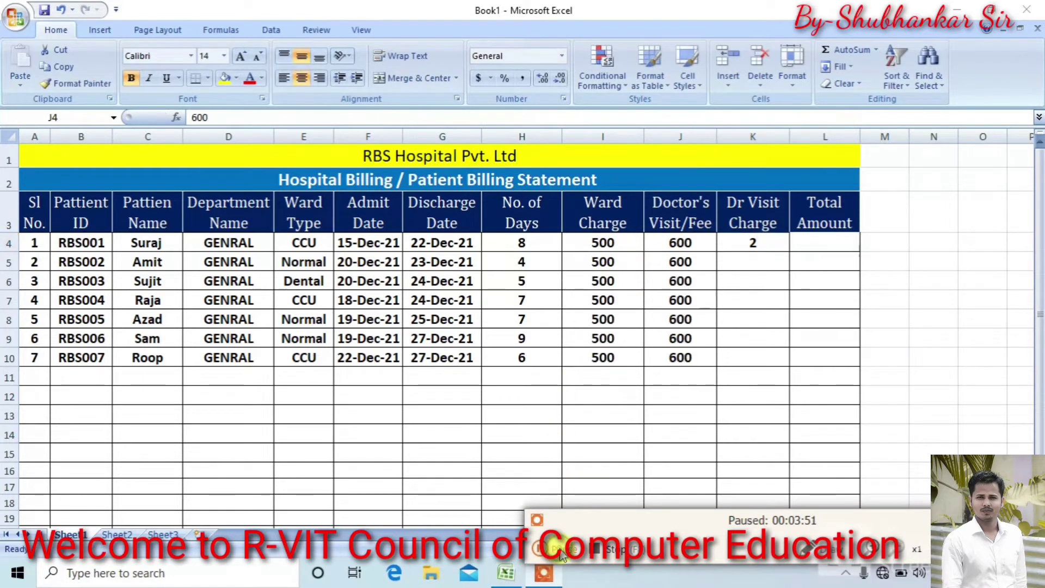
click(562, 554)
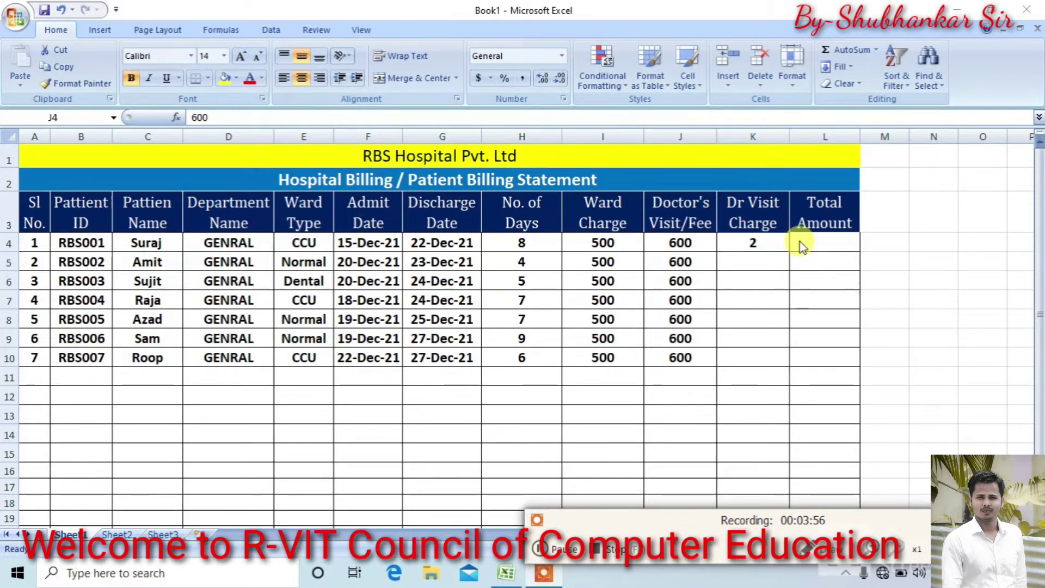
click(762, 240)
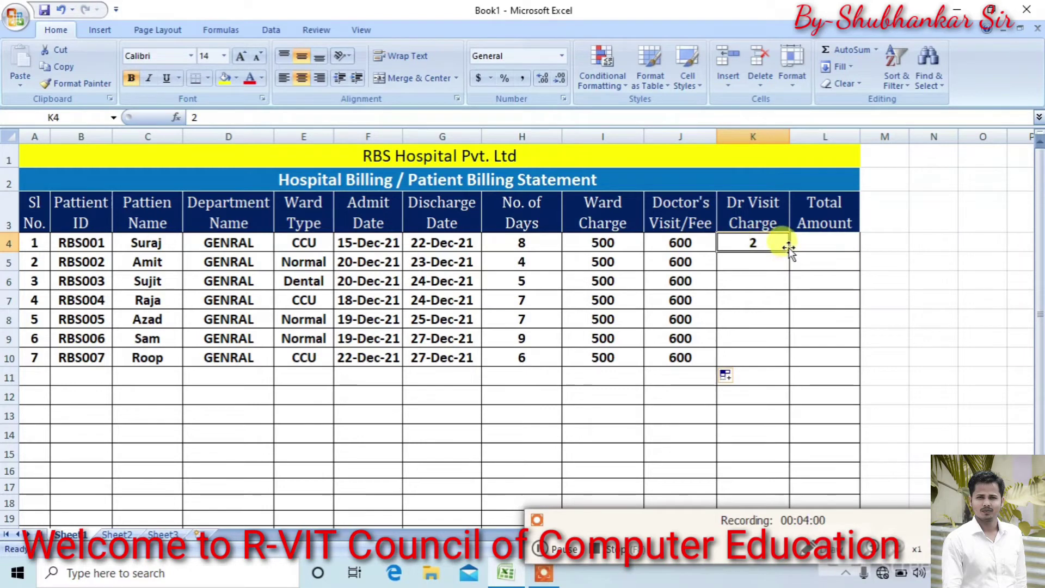
Enter visit counts 1, 3 and 2 for patients two to four, then fill 2 through row 10
double_click(770, 260)
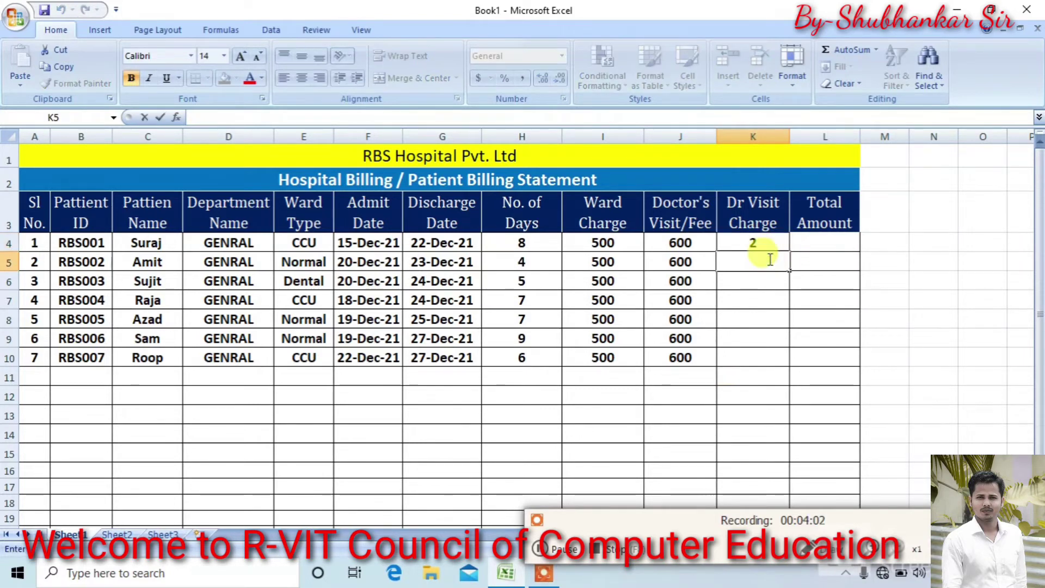
text(1)
click(764, 277)
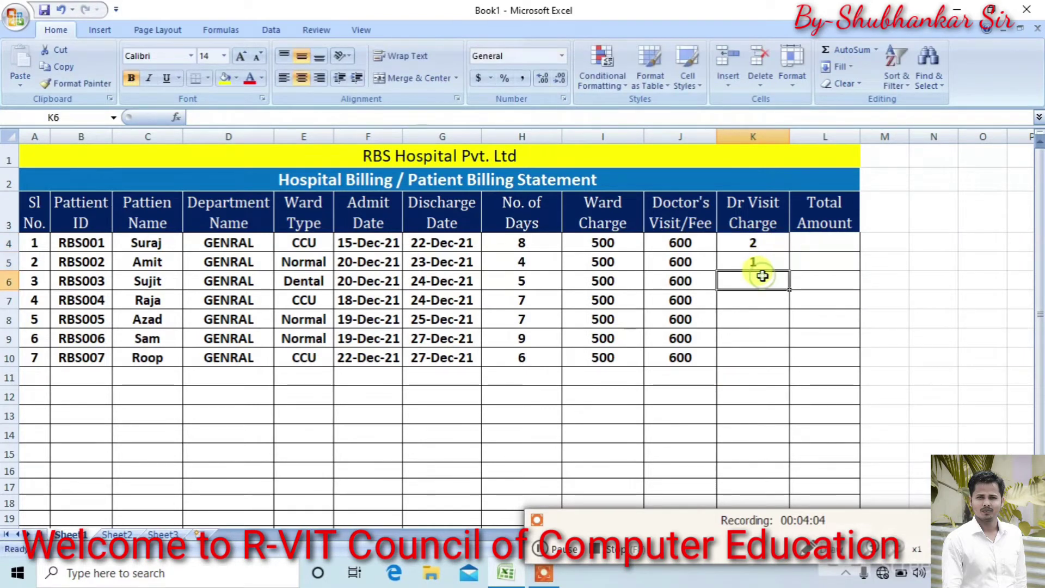
text(3)
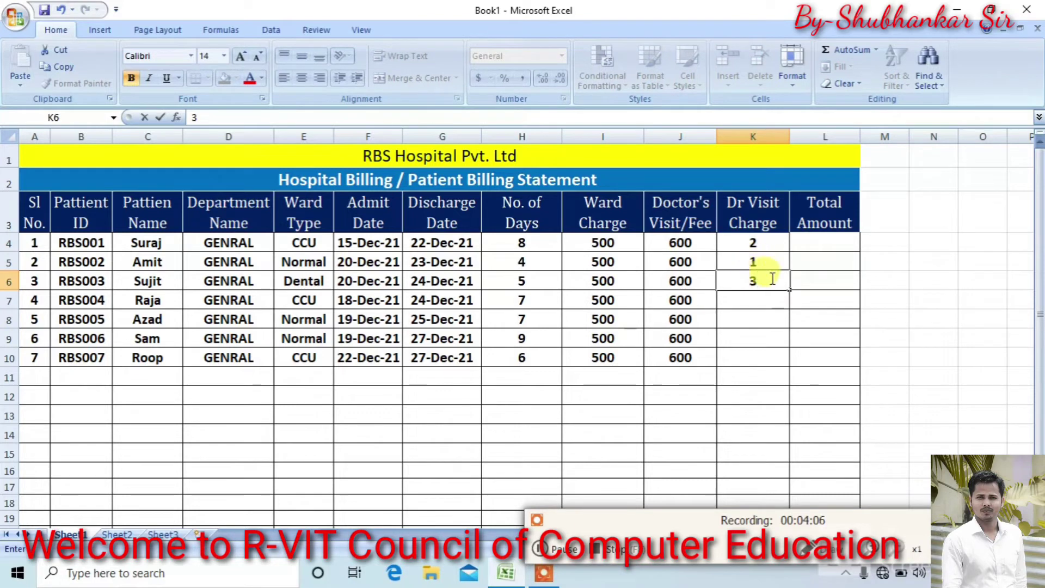
click(767, 296)
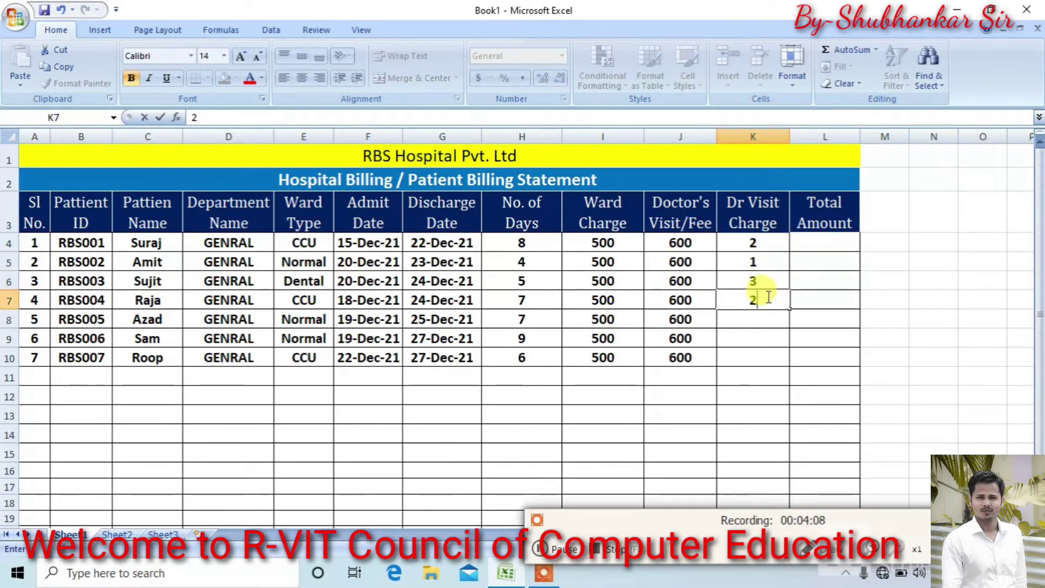
text(2)
click(779, 316)
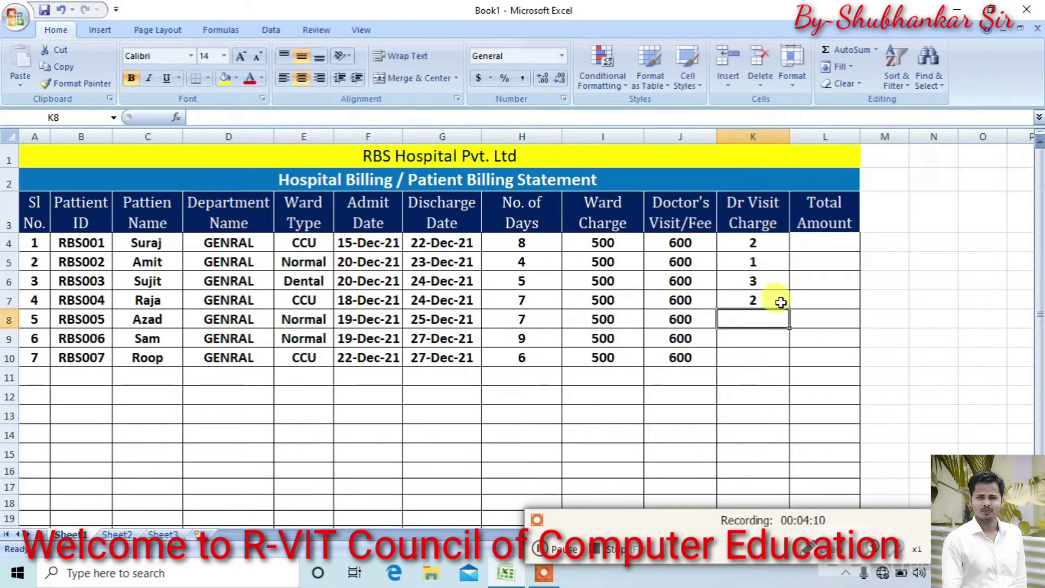
click(782, 299)
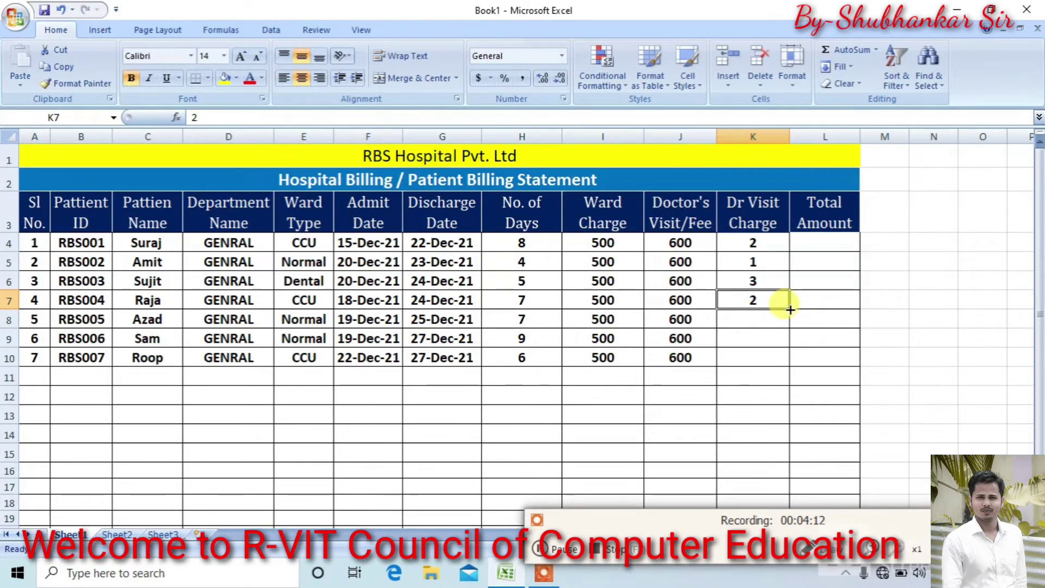
drag(790, 309, 777, 358)
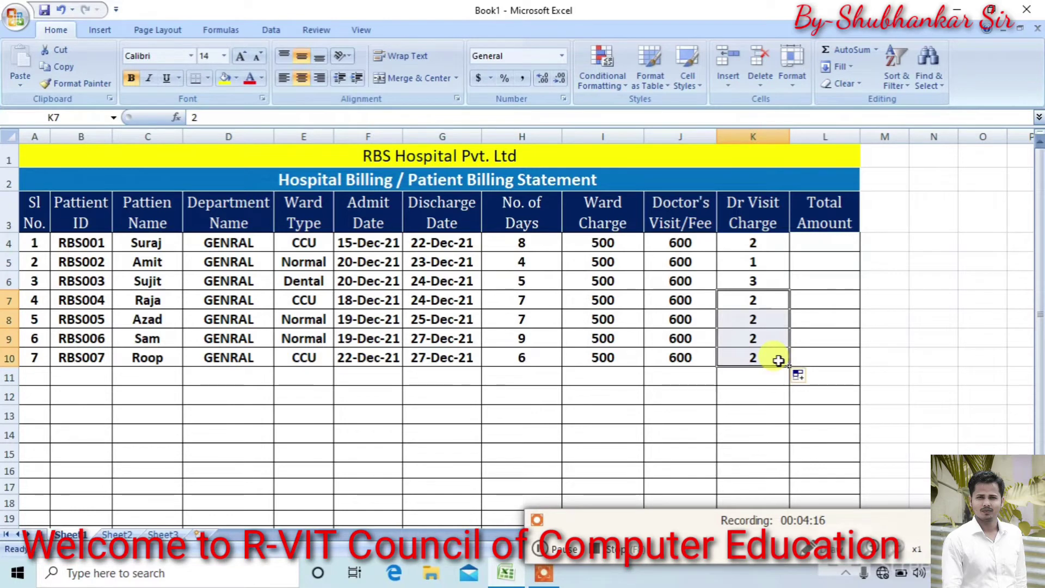
click(817, 244)
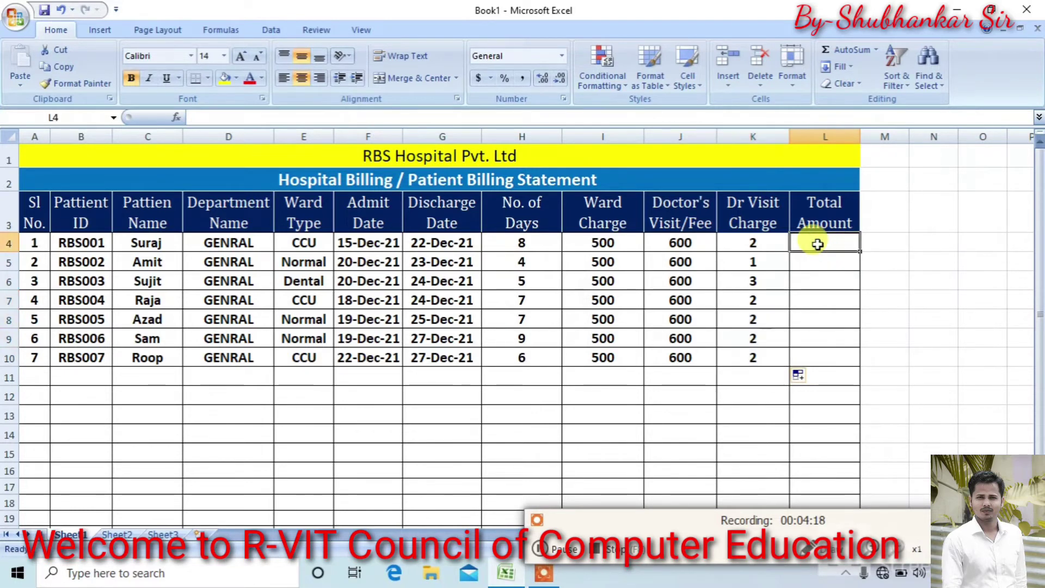
Begin the L4 Total Amount formula with =(I4*H4), ward charge times days
text(=)
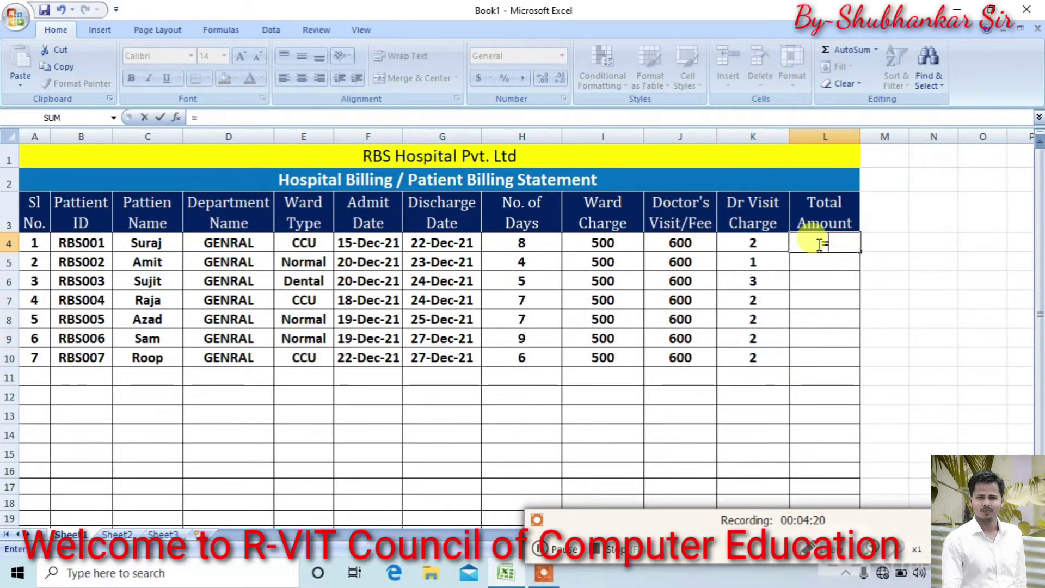
text(()
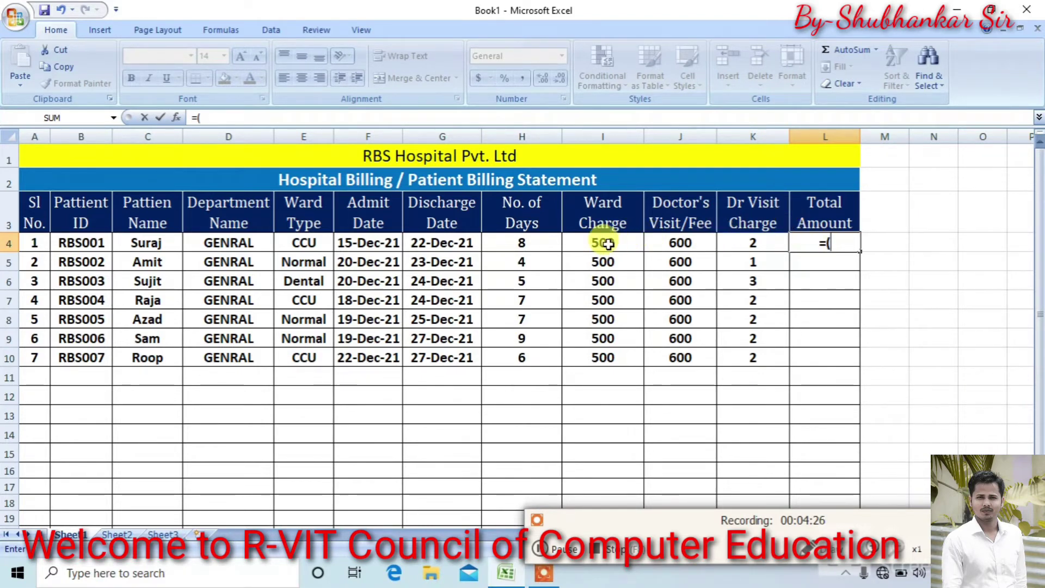
click(608, 244)
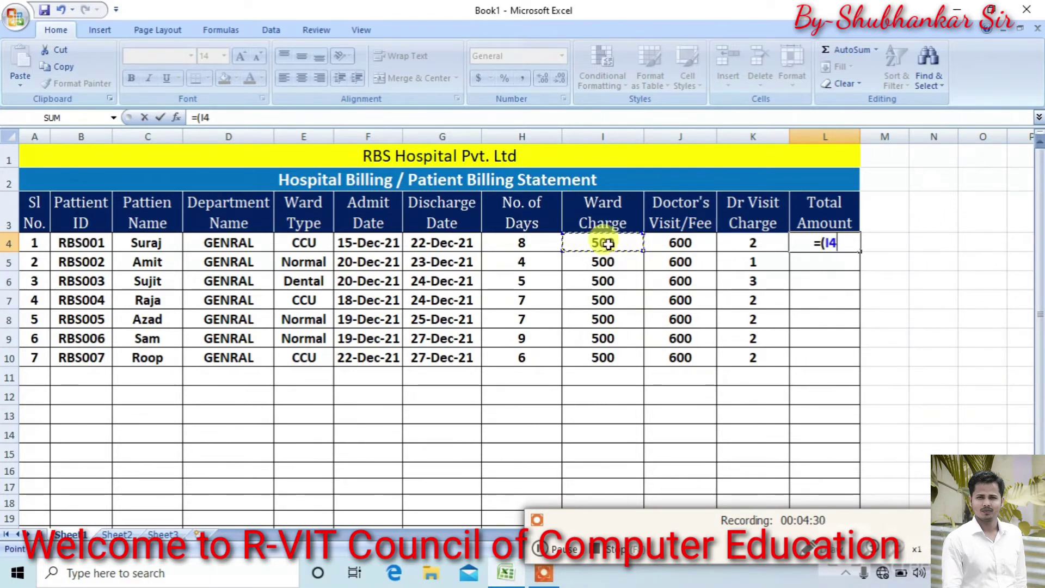
text(*)
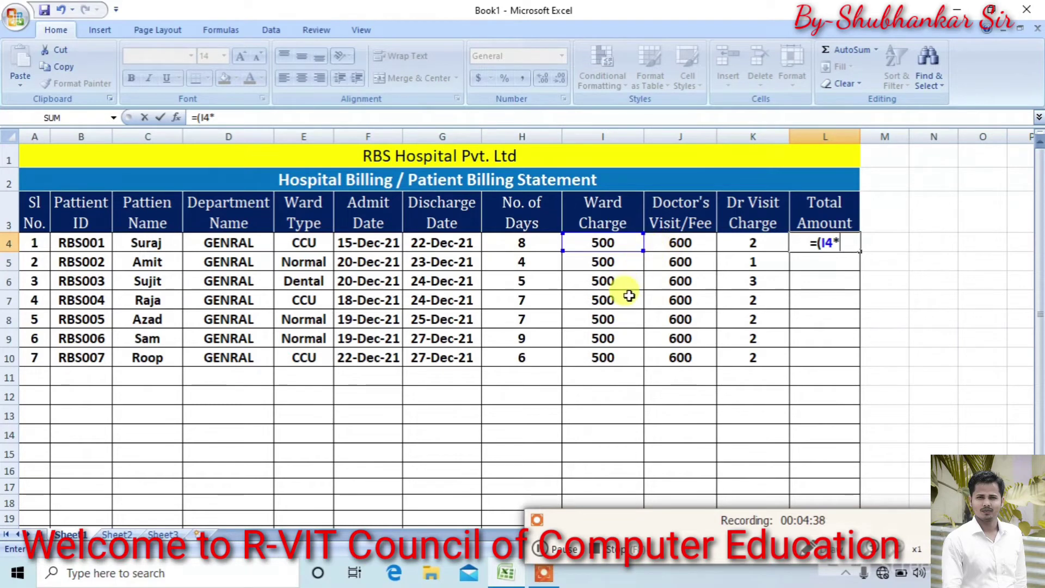
click(554, 550)
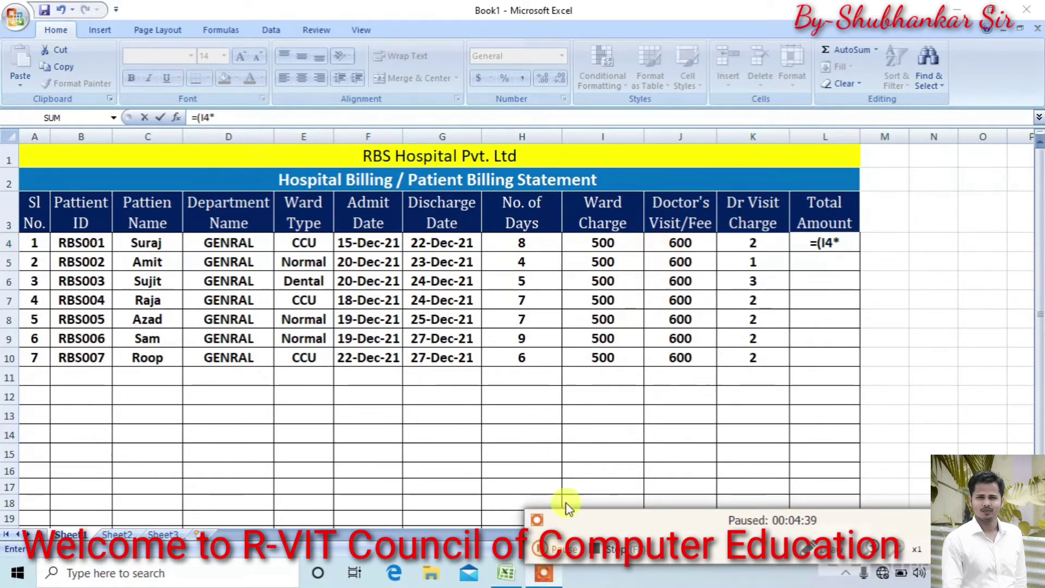
click(554, 550)
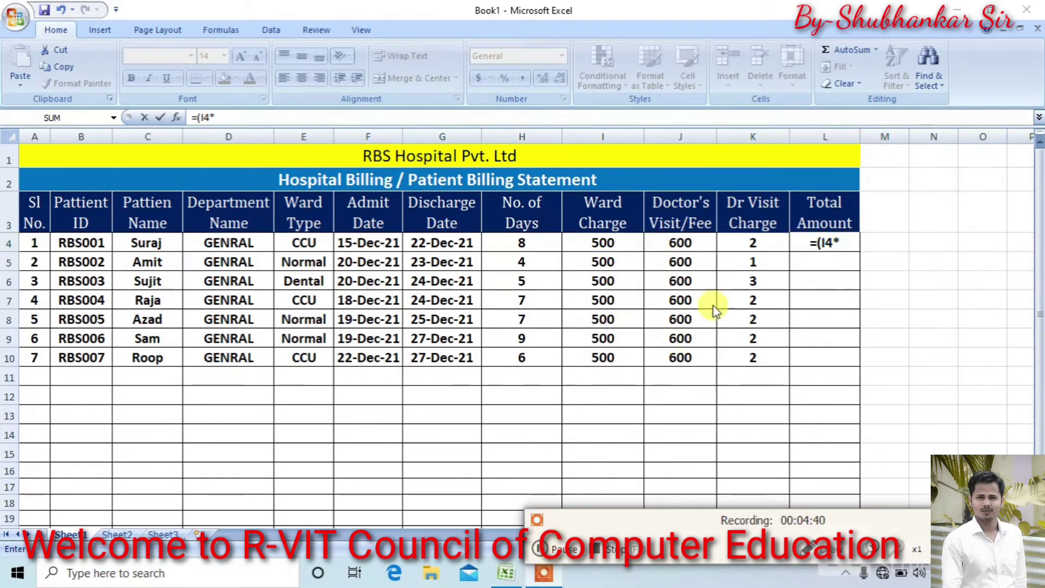
click(833, 243)
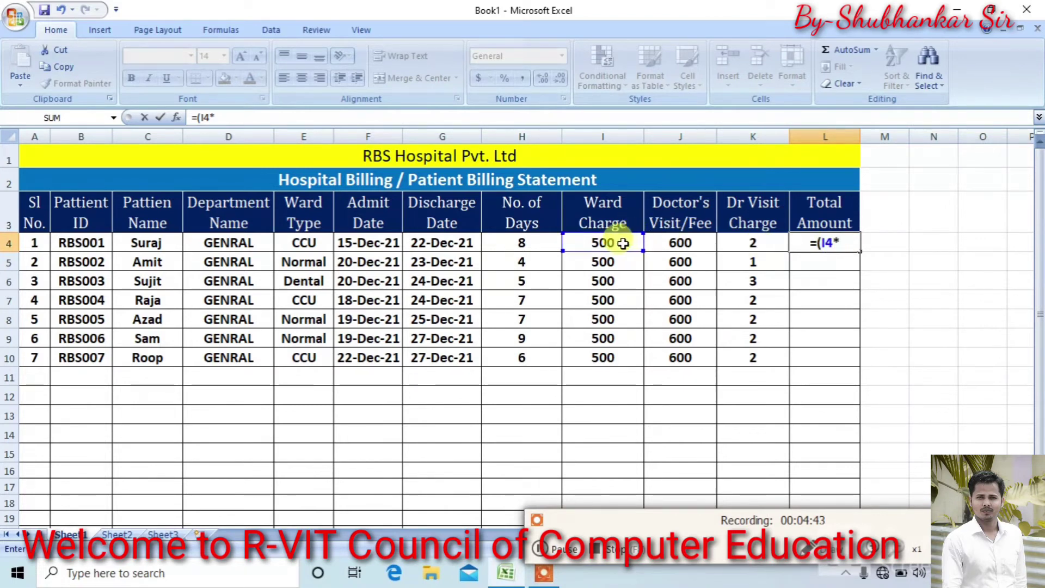
click(531, 245)
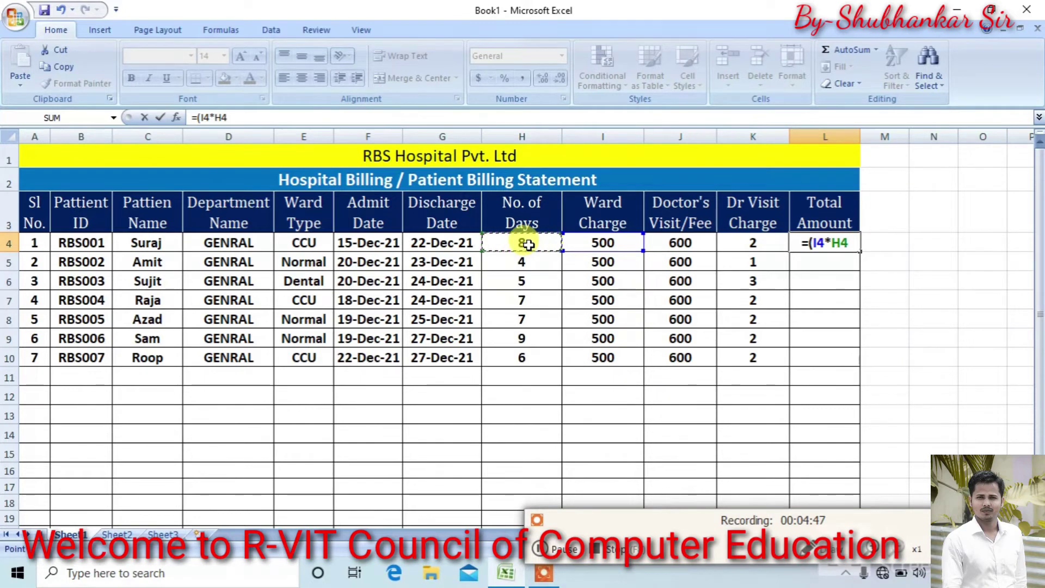
text())
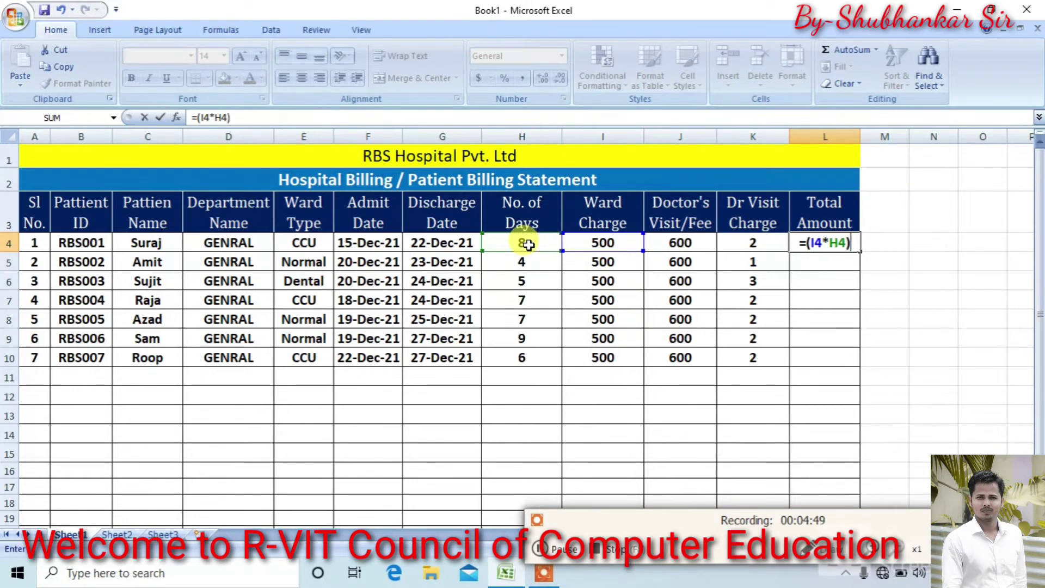
text(+)
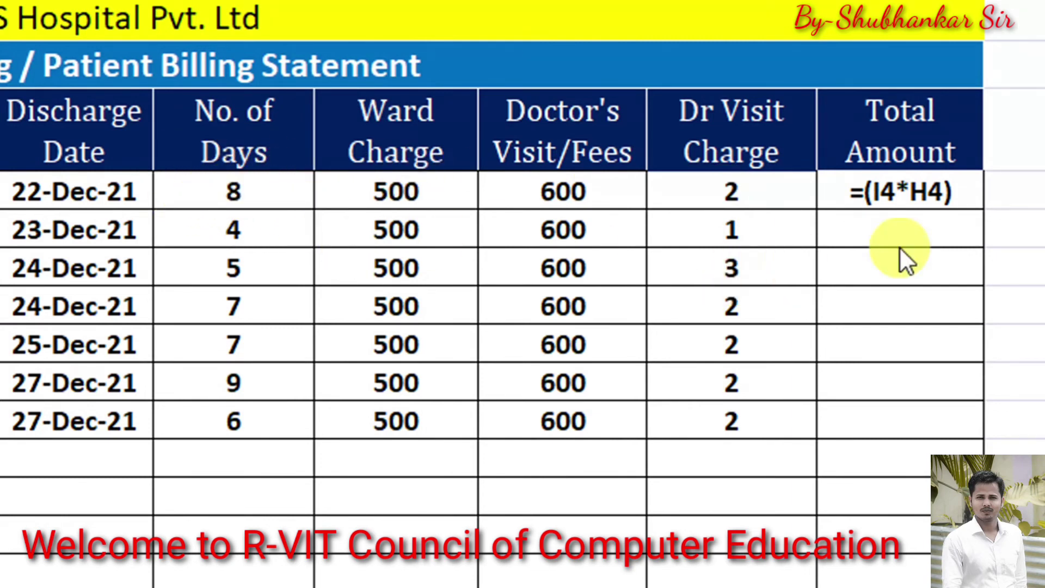
Complete the L4 formula as =(I4*H4)+J4*K4, giving a total of 5200
double_click(949, 193)
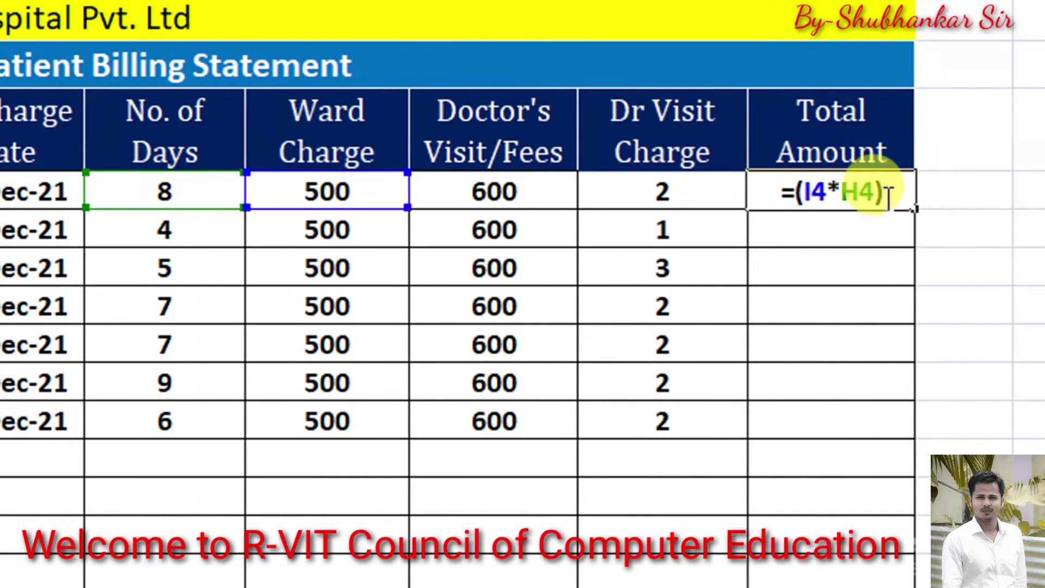
text(+)
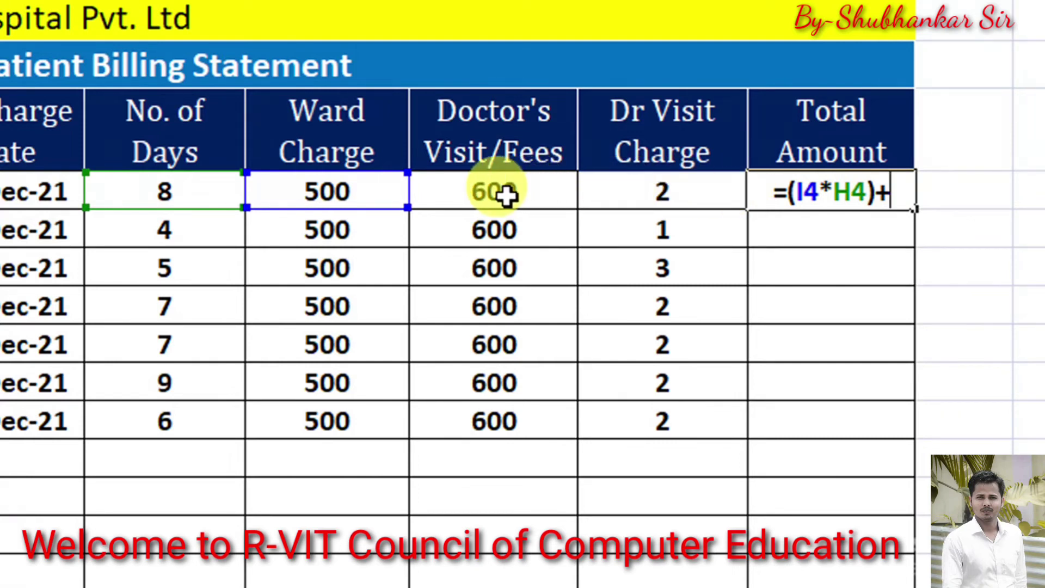
click(506, 193)
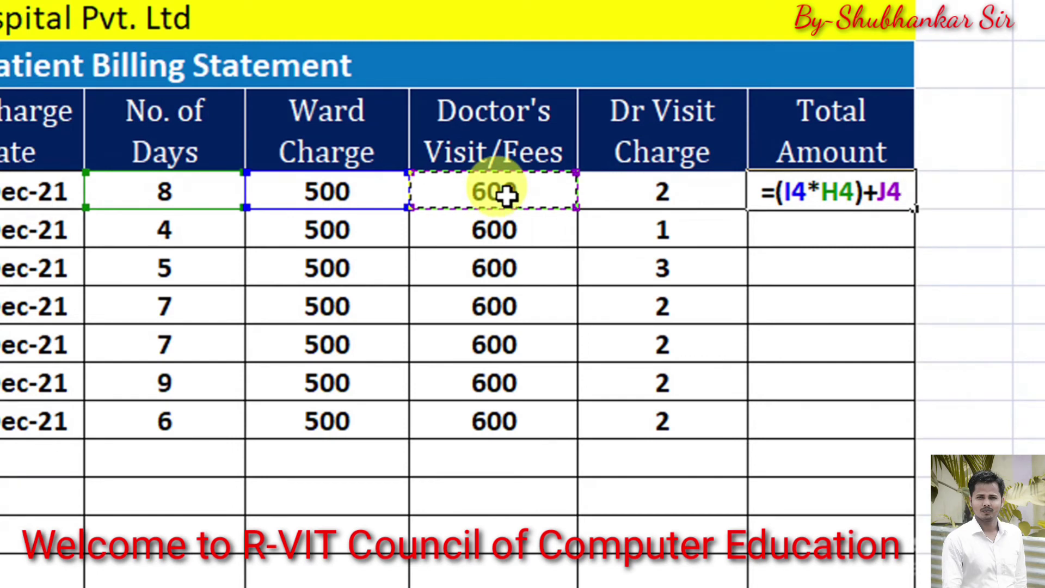
text(*)
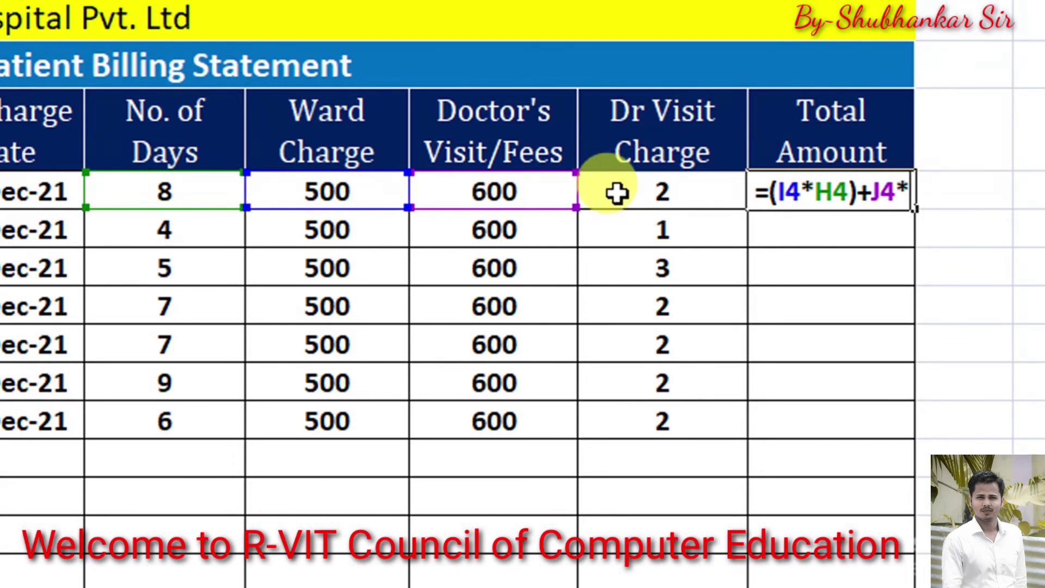
click(616, 192)
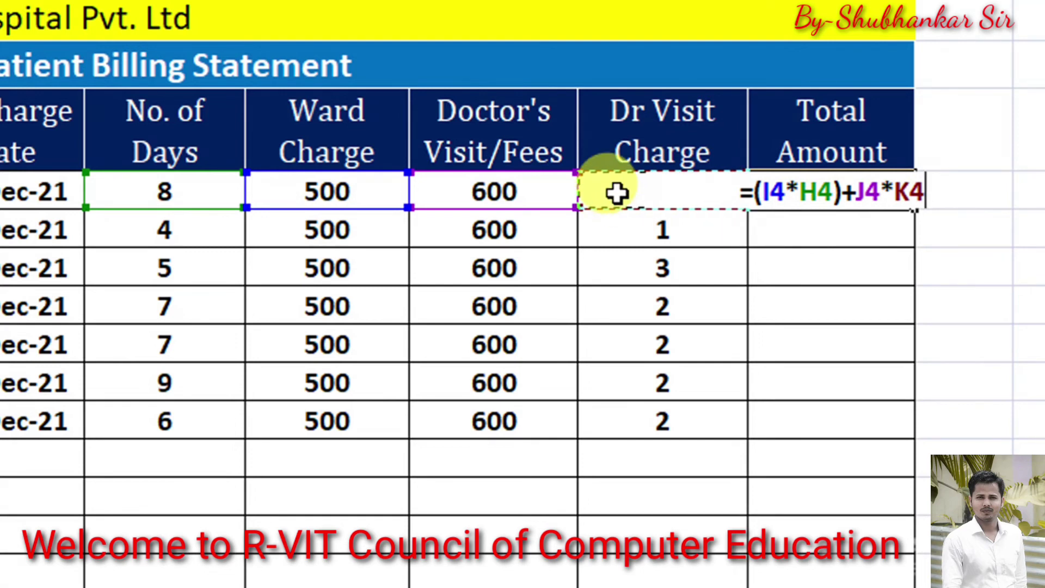
key(Return)
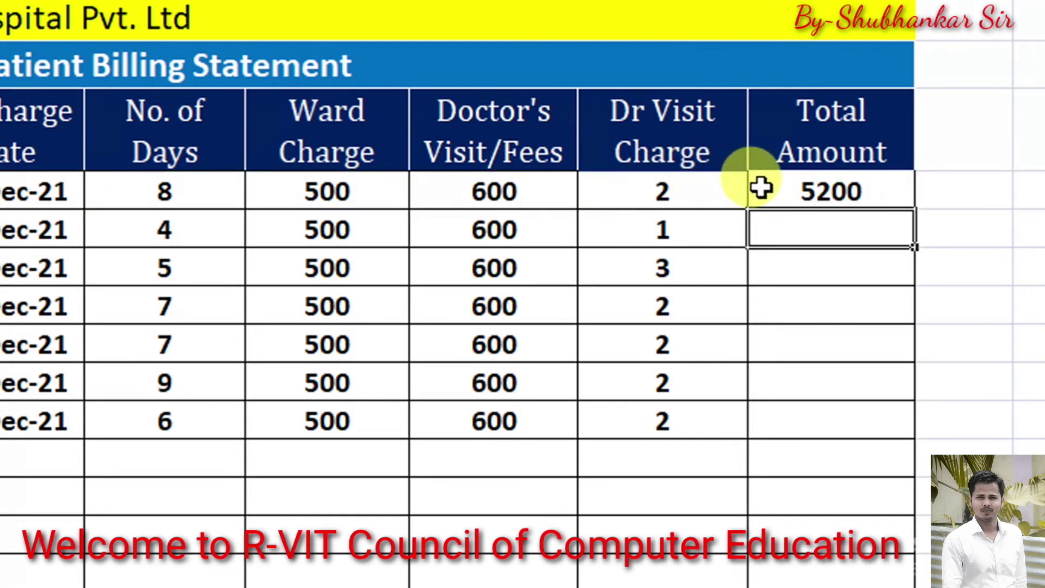
click(762, 188)
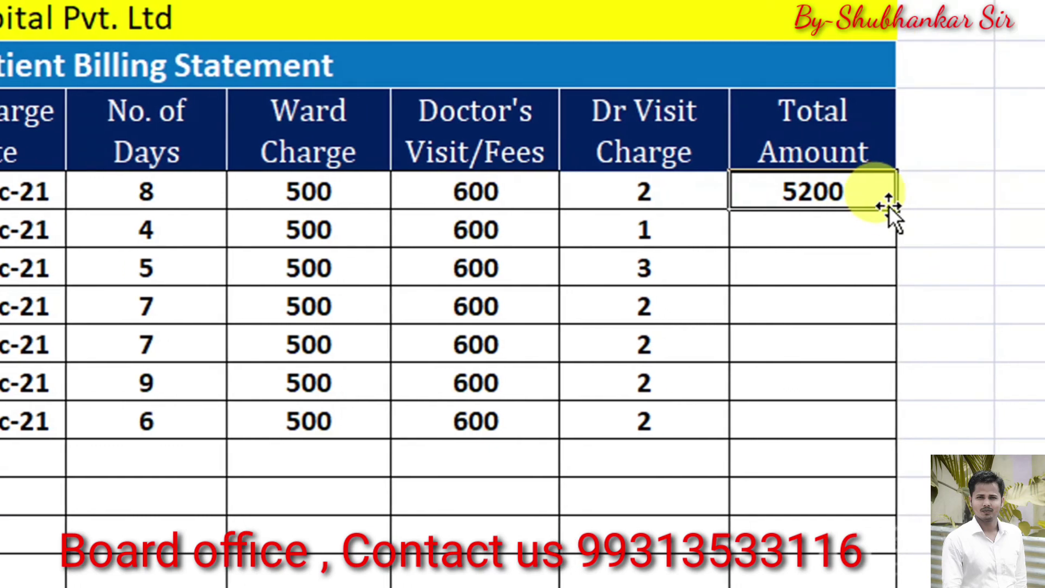
Copy the Total Amount formula to L10, yielding 5200, 2600, 4300, 4700, 4700, 5700, 4200
drag(891, 210, 880, 428)
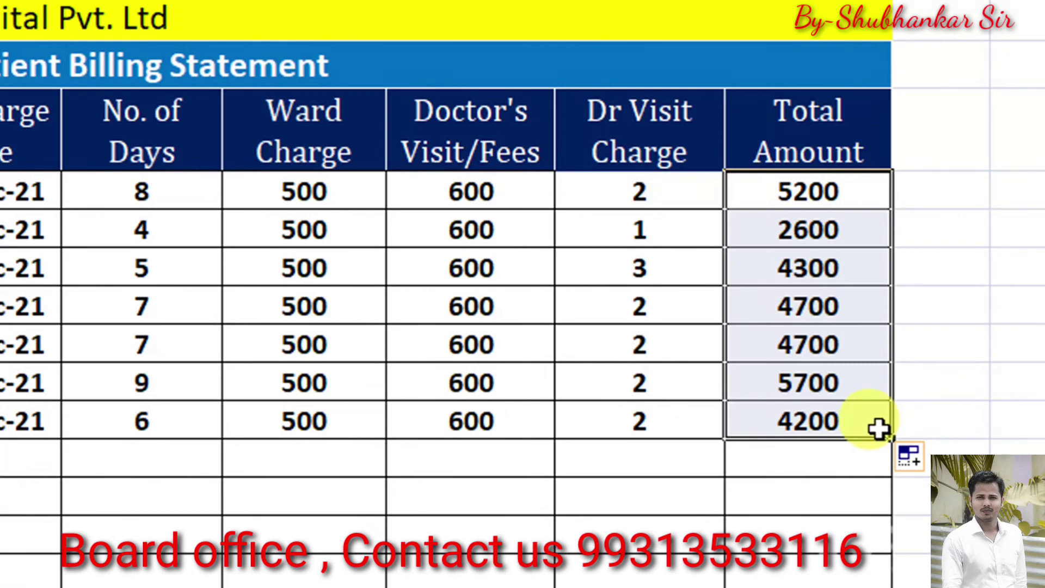
click(878, 429)
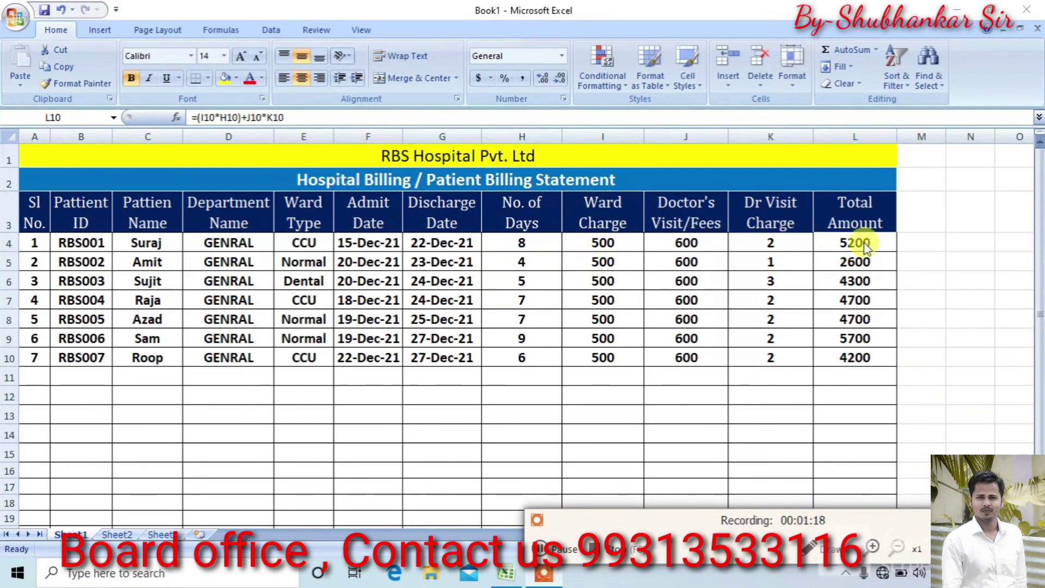
click(851, 240)
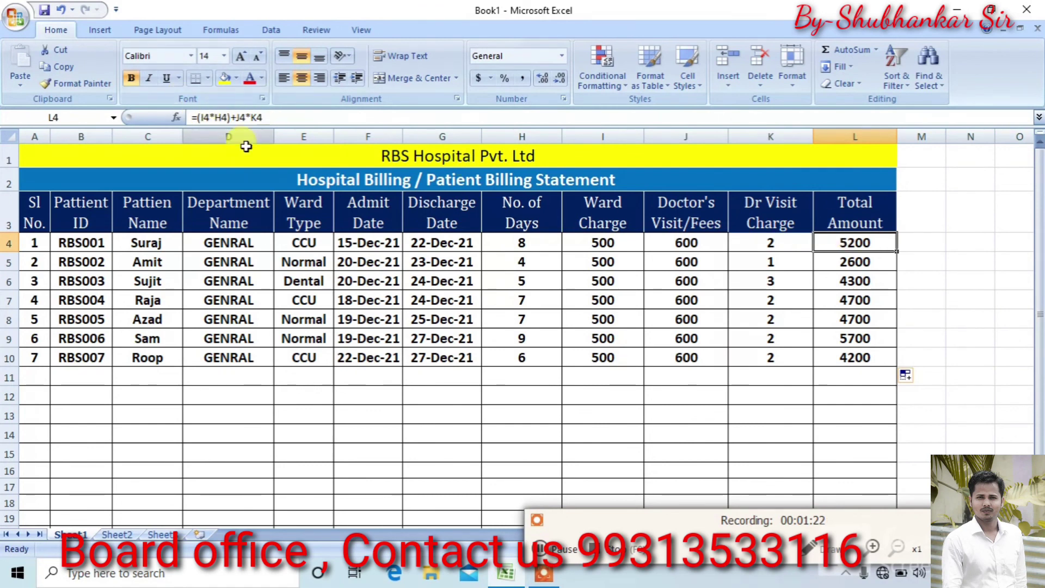
double_click(856, 244)
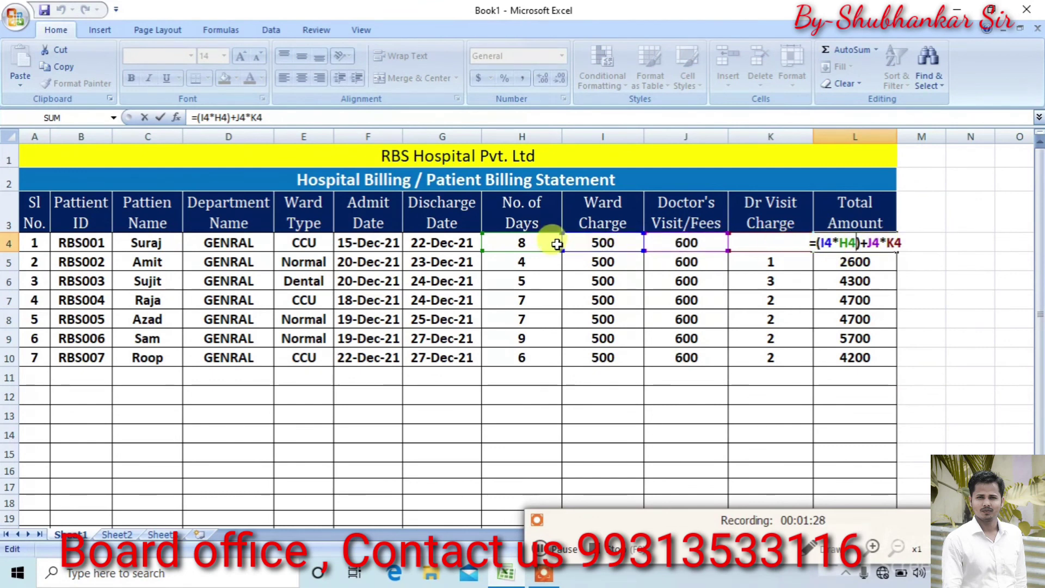
click(536, 243)
double_click(536, 244)
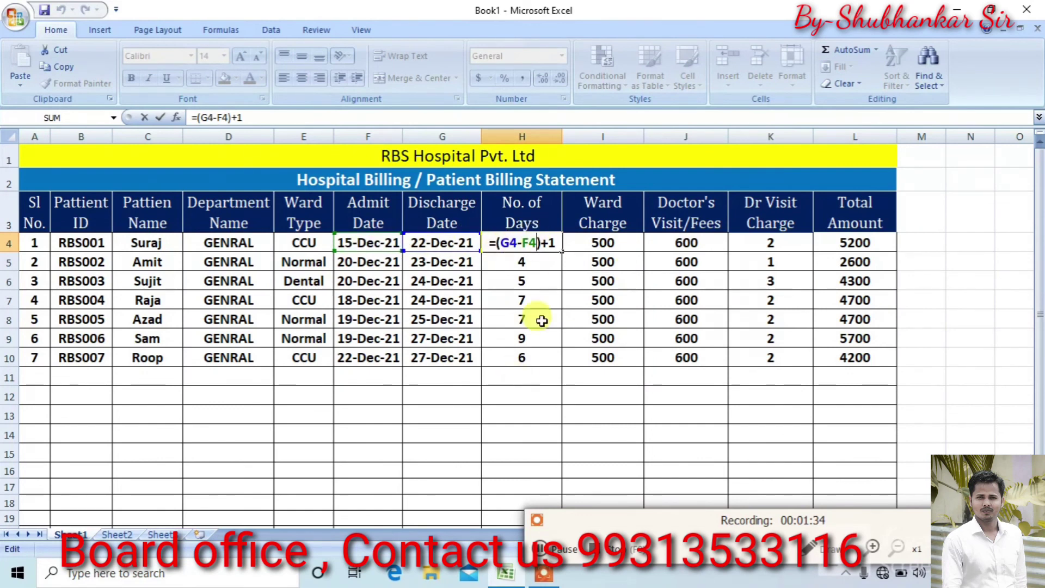
double_click(852, 242)
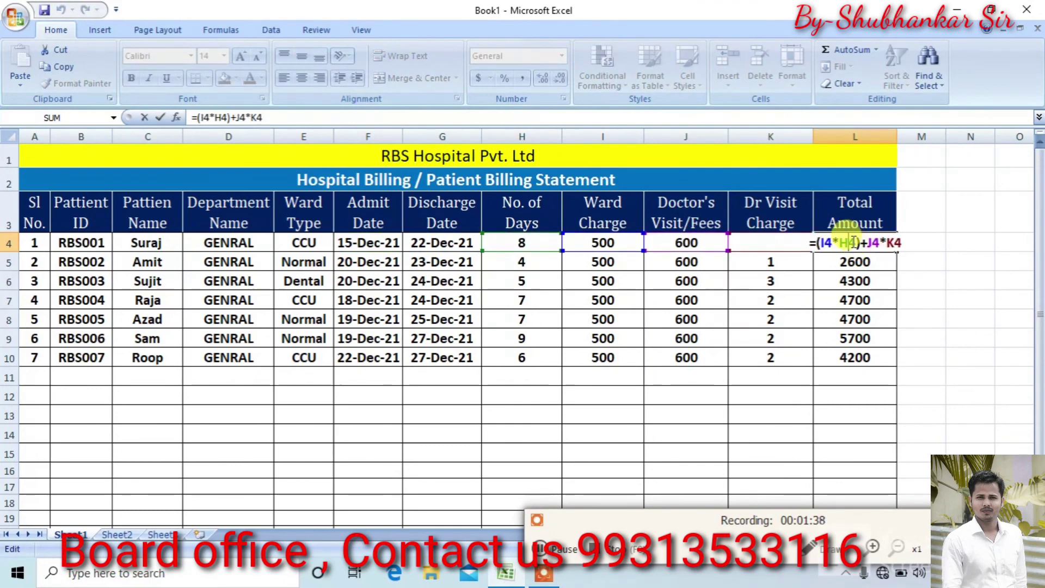